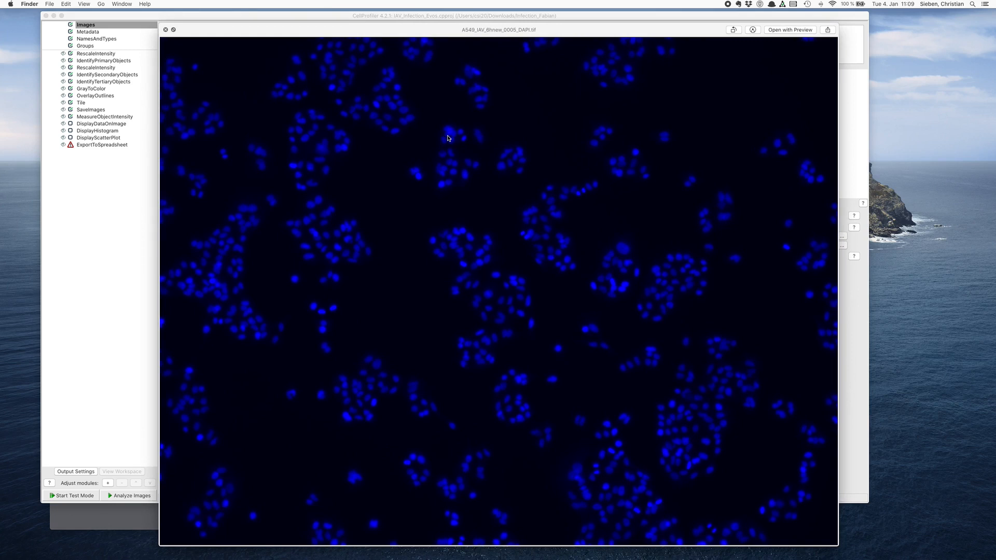
- Preview the A549_IAV_6hnew_0005_GFP.tif image after the matching DAPI image, and close the preview
key(Down)
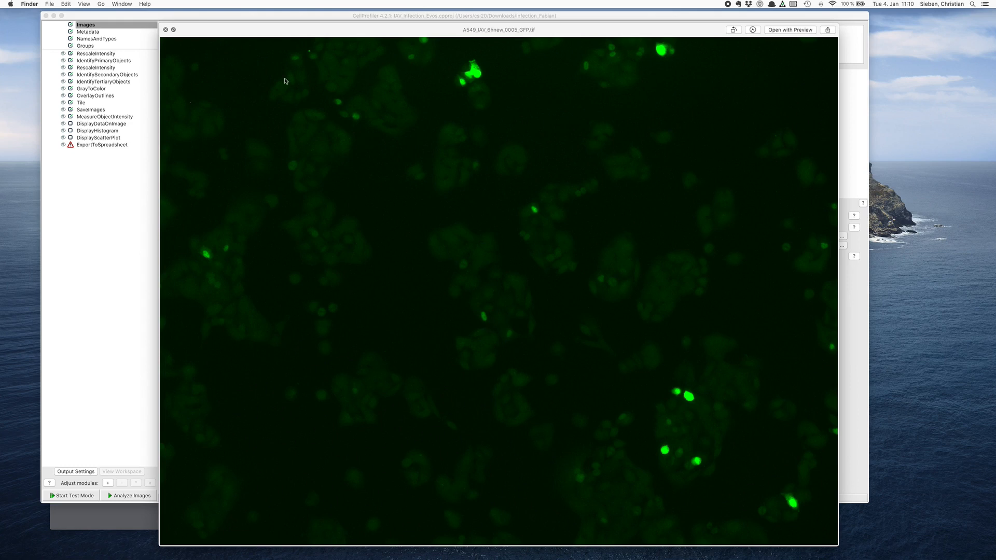
drag(264, 32, 235, 26)
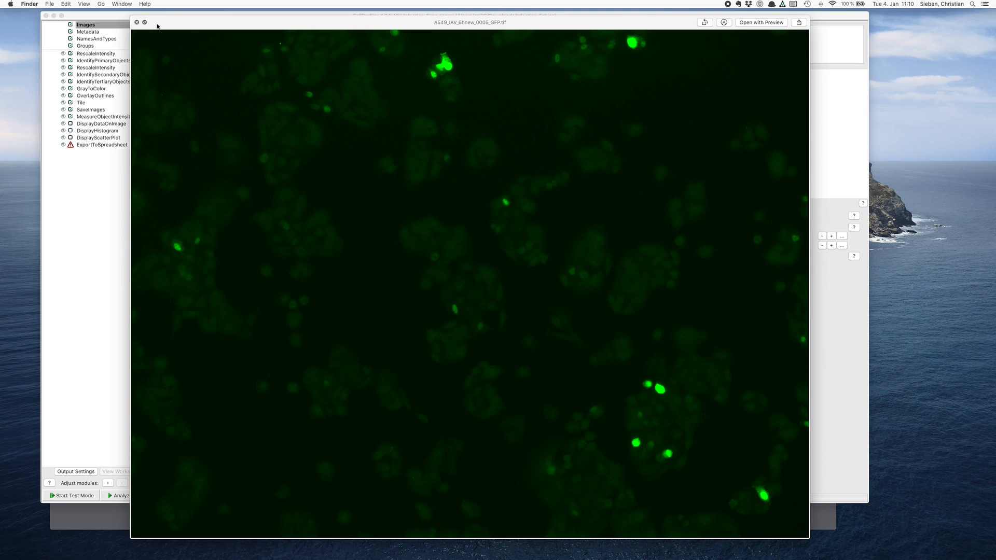
mouse_move(157, 26)
mouse_down()
mouse_move(210, 145)
mouse_move(193, 145)
mouse_move(166, 37)
mouse_up()
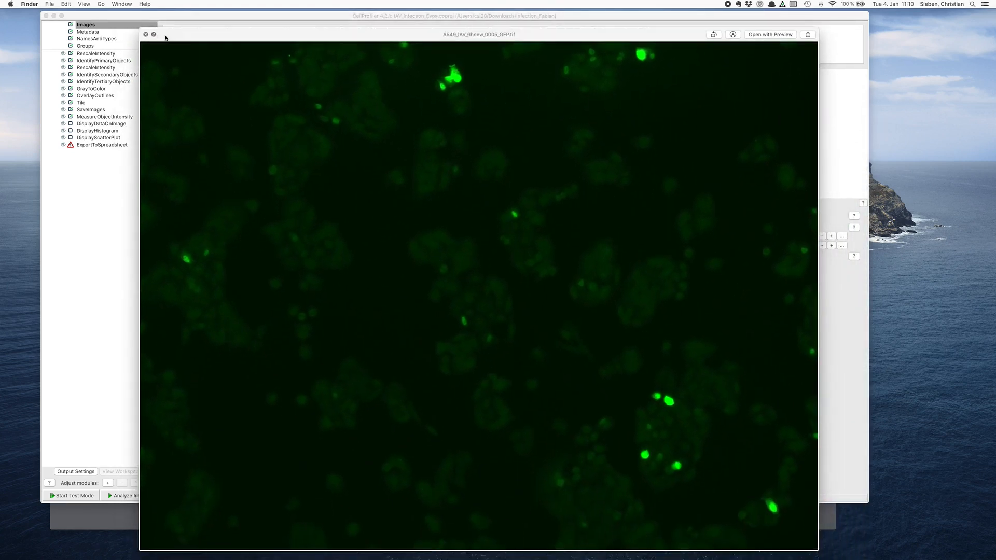
click(145, 34)
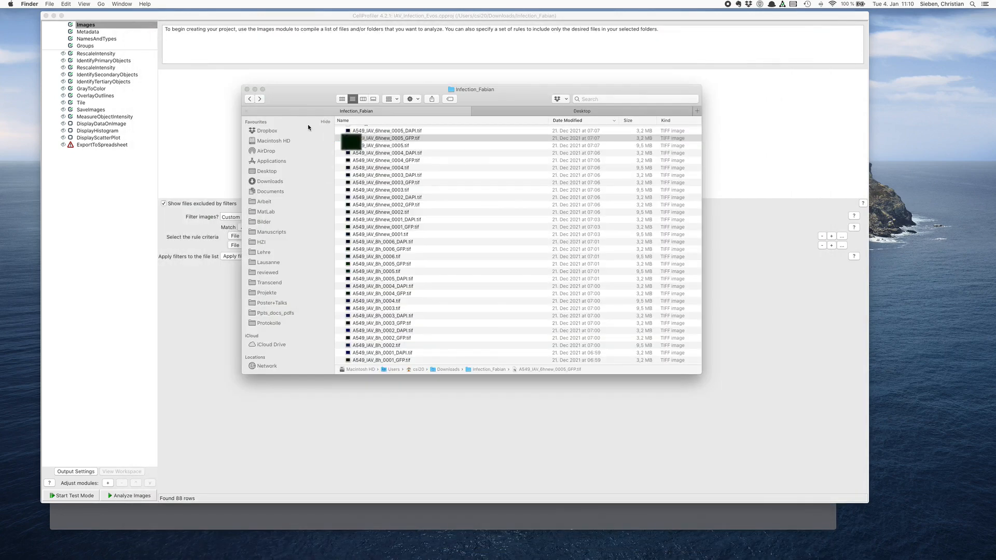
- Look through the DAPI, GFP and merged TIFF files in the infection image folder, widening and repositioning its window
scroll(396, 158, up, 2)
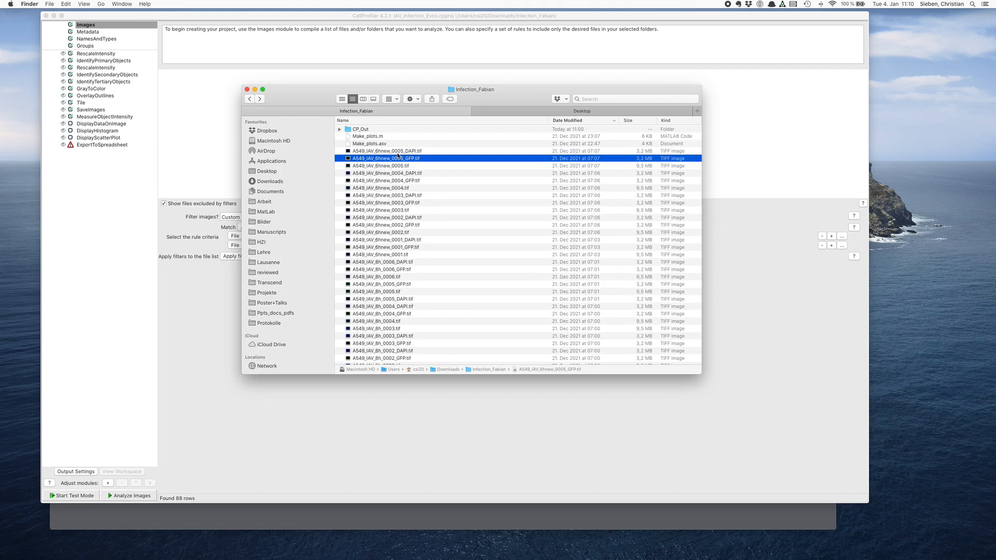
scroll(397, 156, down, 1)
drag(697, 149, 694, 255)
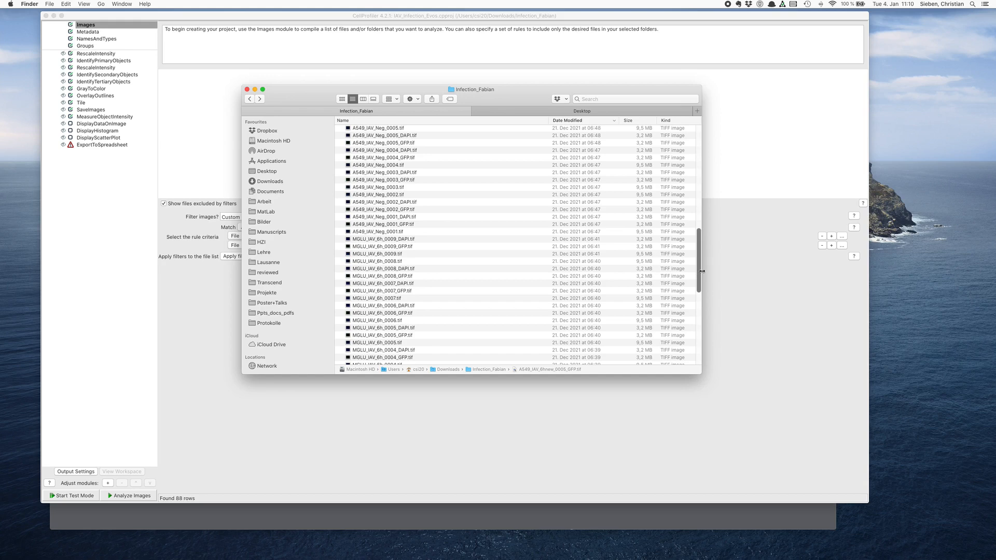
drag(702, 269, 736, 274)
scroll(733, 187, up, 15)
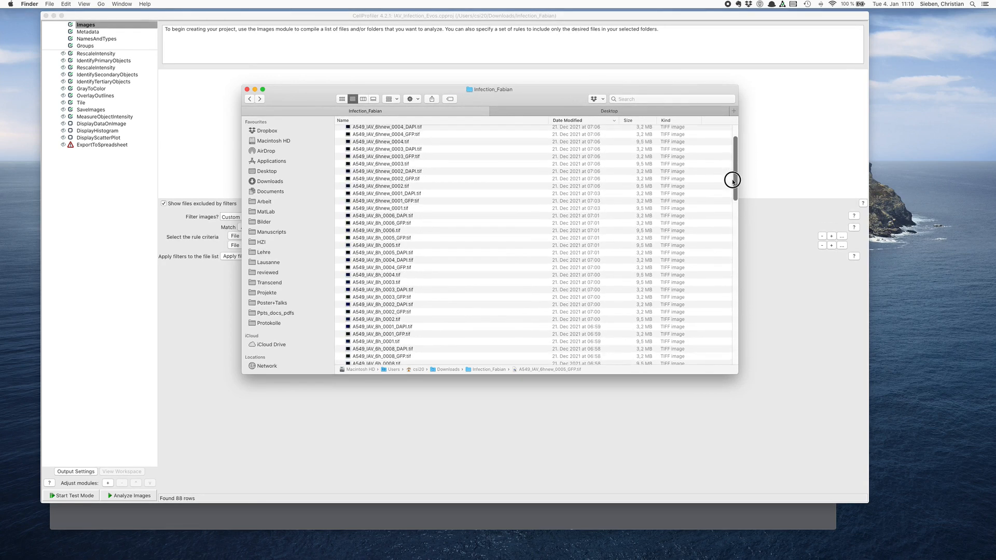
drag(526, 101, 489, 112)
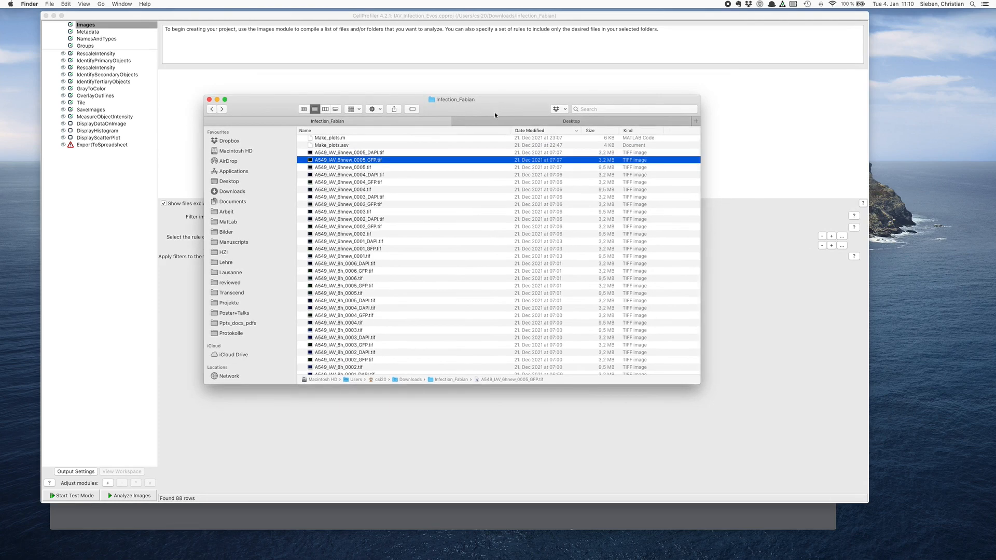
- Switch to Google Chrome to view the cellprofiler.org website, and return to CellProfiler
key(super+Tab)
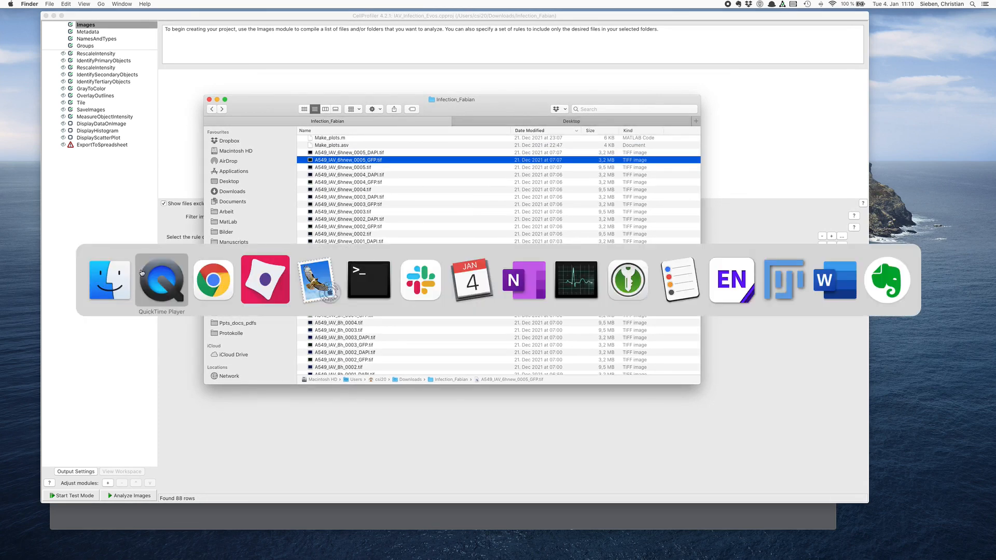
click(211, 280)
drag(259, 51, 260, 42)
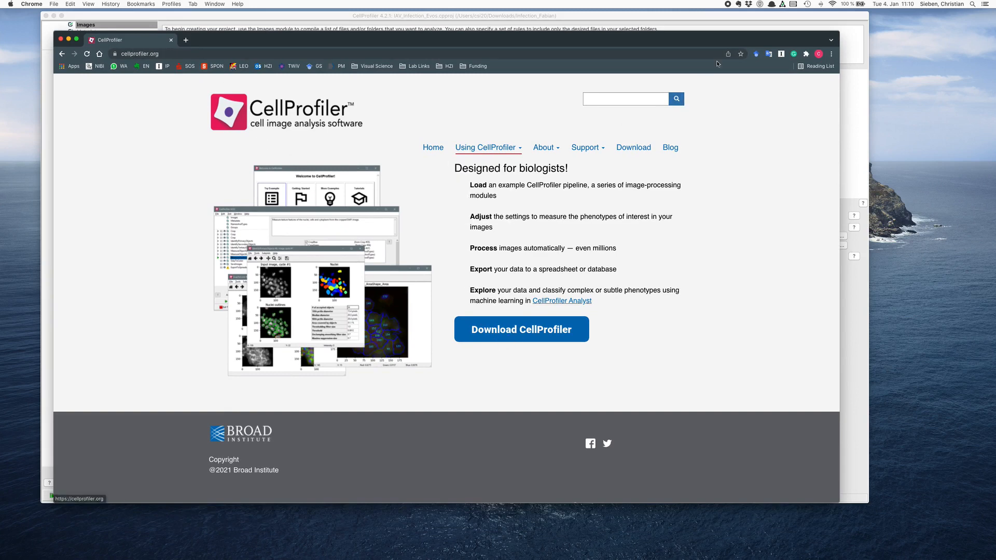
click(697, 16)
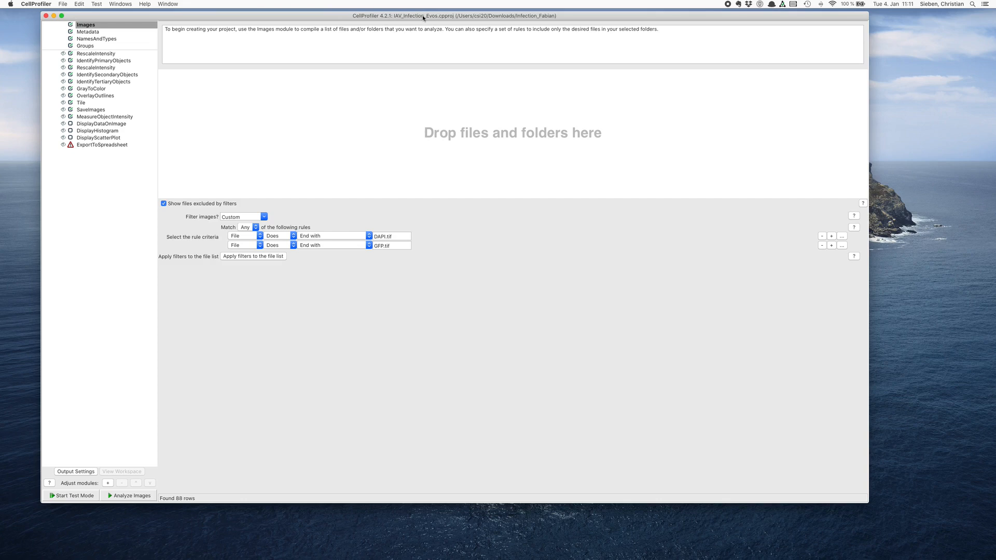
- Switch to Finder and add all files from the infection image folder to the Images module's file list in CellProfiler
key(super+Tab)
key(super+Tab)
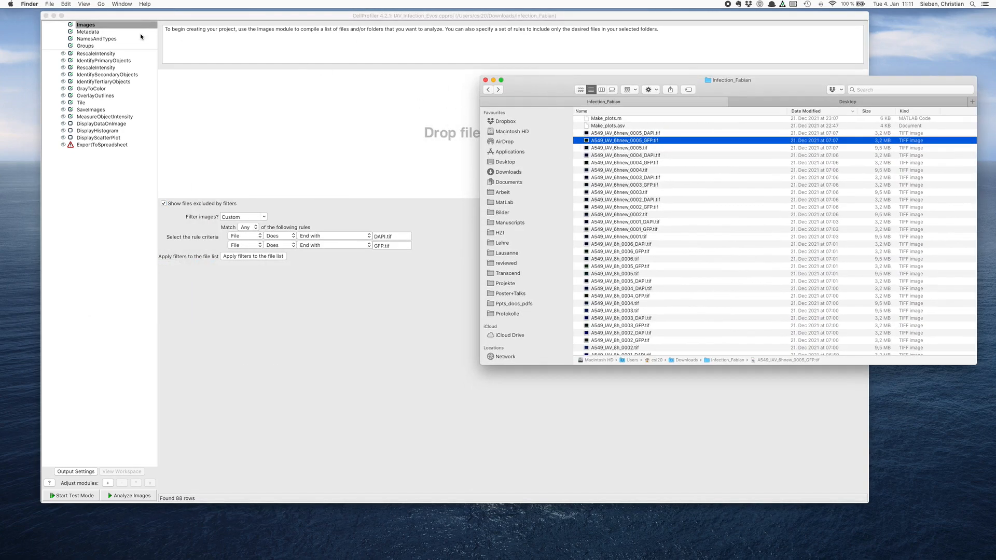
drag(517, 96, 517, 225)
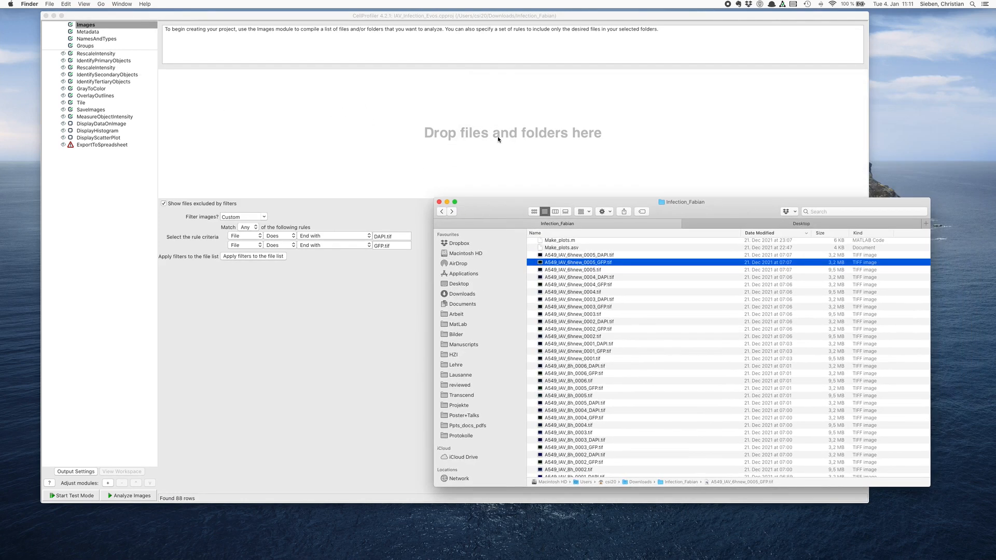
drag(505, 206, 479, 114)
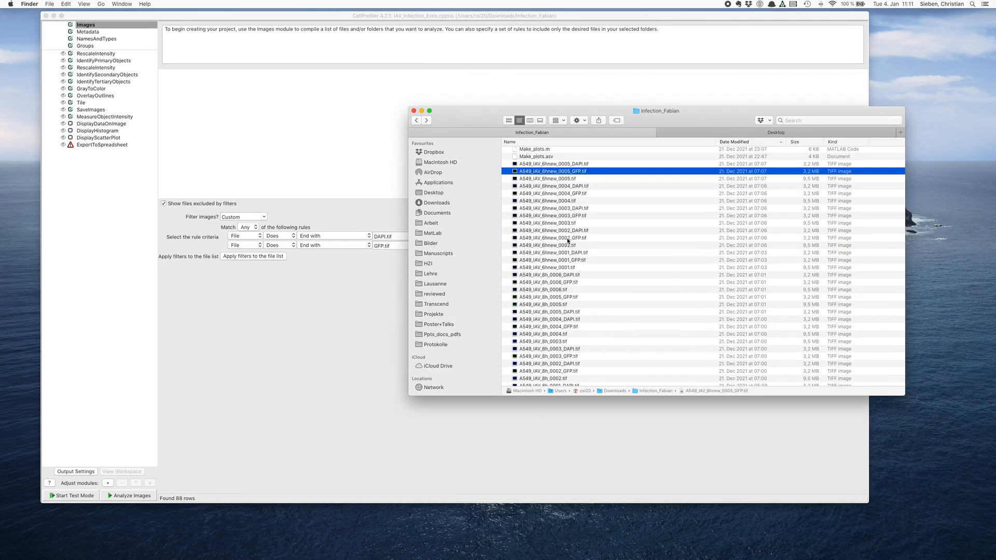
click(554, 165)
scroll(555, 171, up, 1)
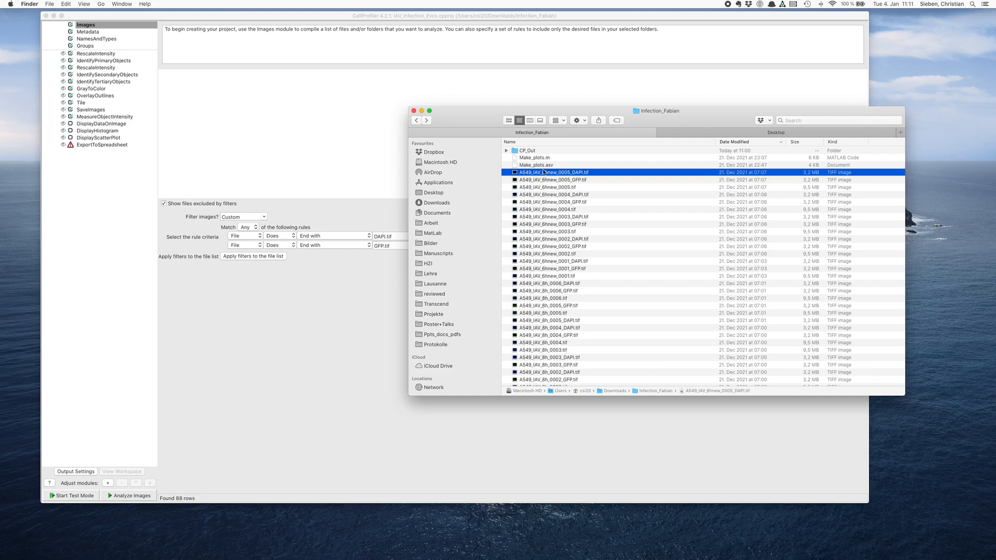
scroll(574, 274, down, 15)
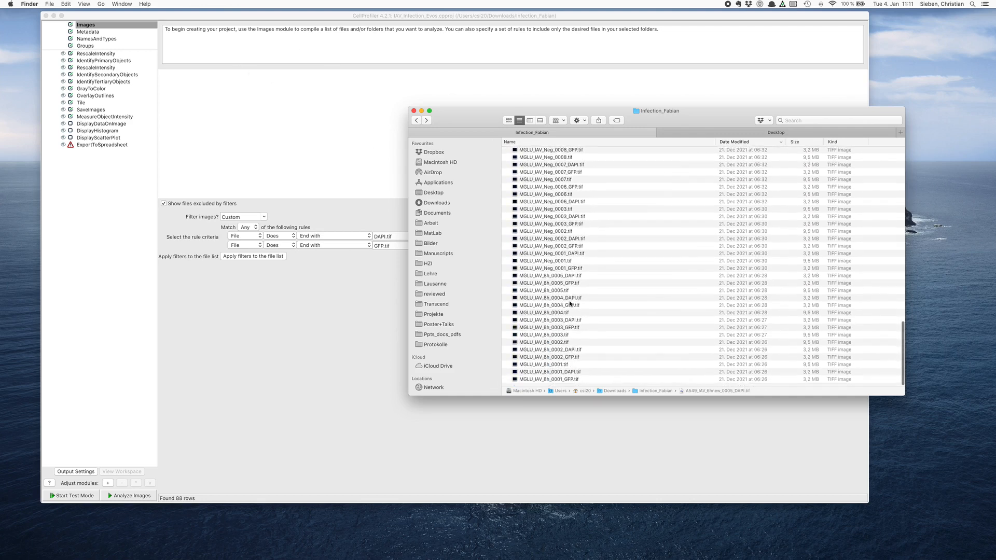
key(super+a)
scroll(541, 264, up, 10)
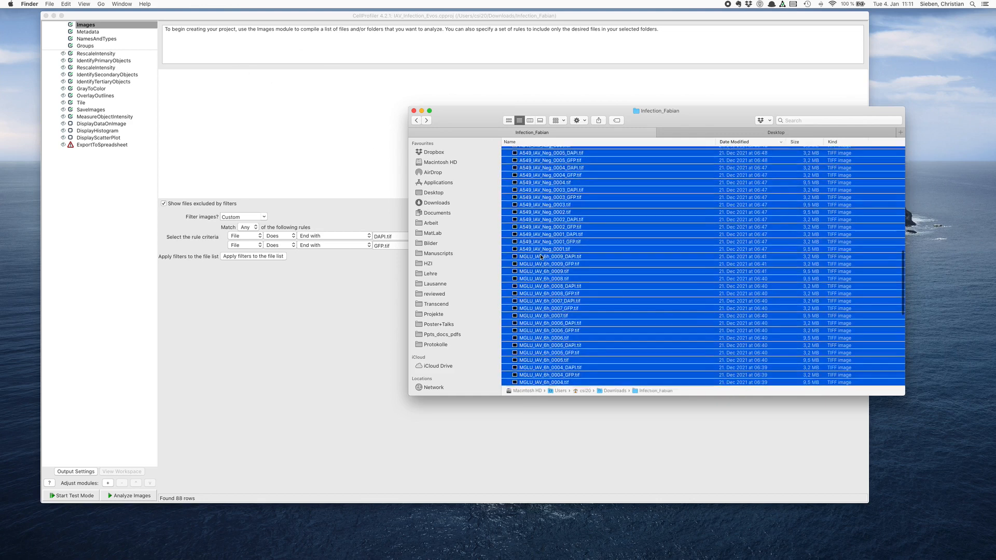
drag(537, 181, 329, 138)
click(333, 154)
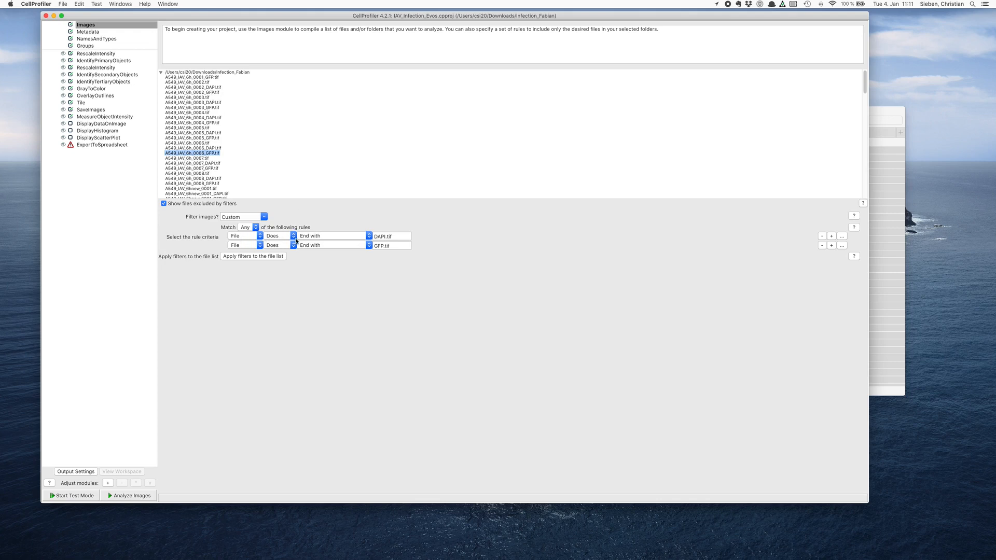
- Apply the DAPI.tif and GFP.tif filters to the file list and remove A549_IAV_6h_0001_GFP.tif from it
click(253, 256)
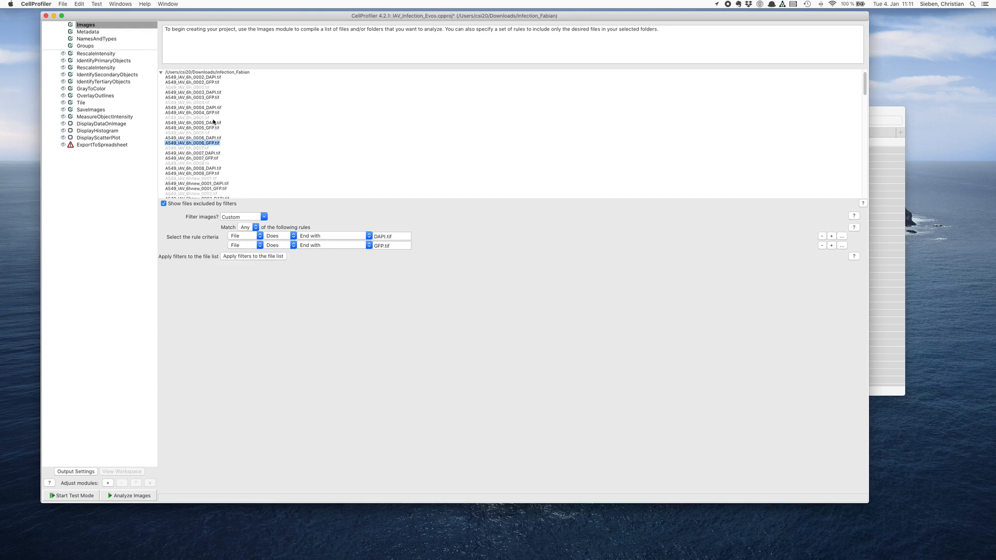
click(208, 77)
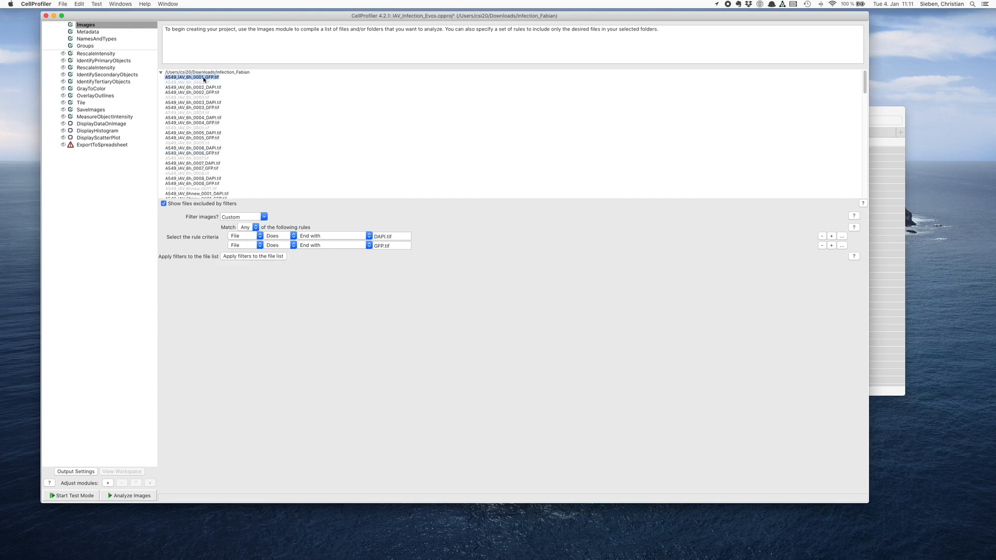
key(Delete)
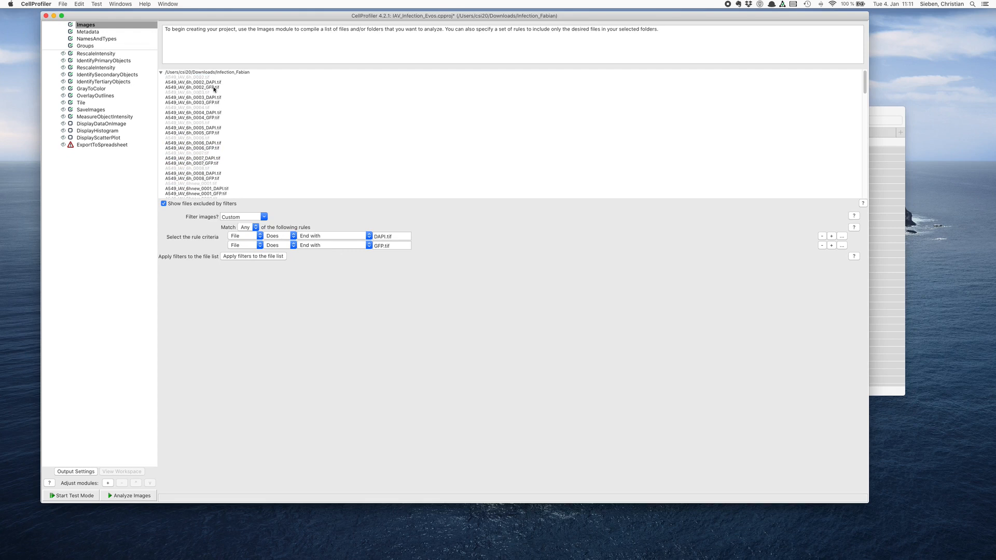
scroll(227, 112, down, 15)
scroll(226, 112, up, 15)
- Check and submit the file-name regular expression in the Metadata module's regex editor, and update the metadata table
click(89, 32)
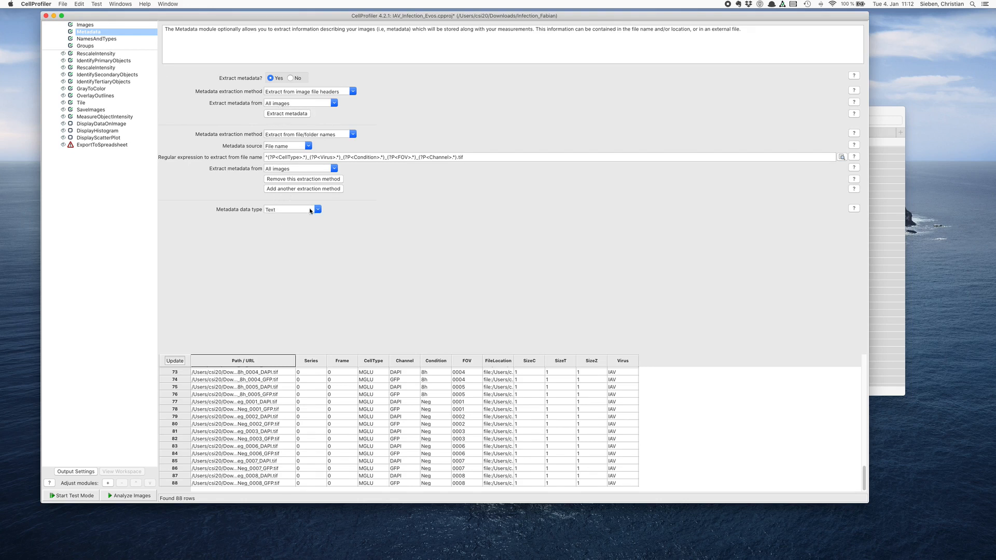
click(473, 157)
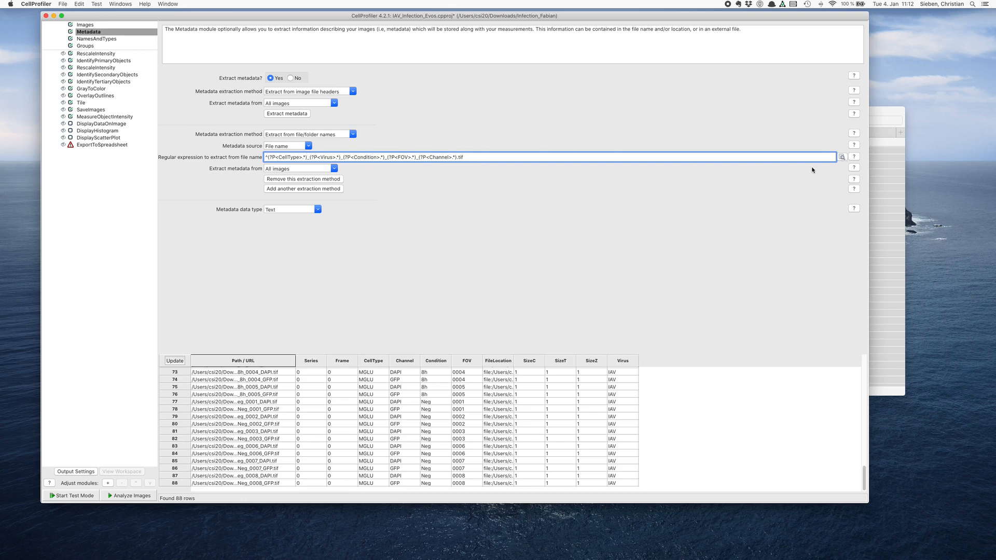
click(842, 157)
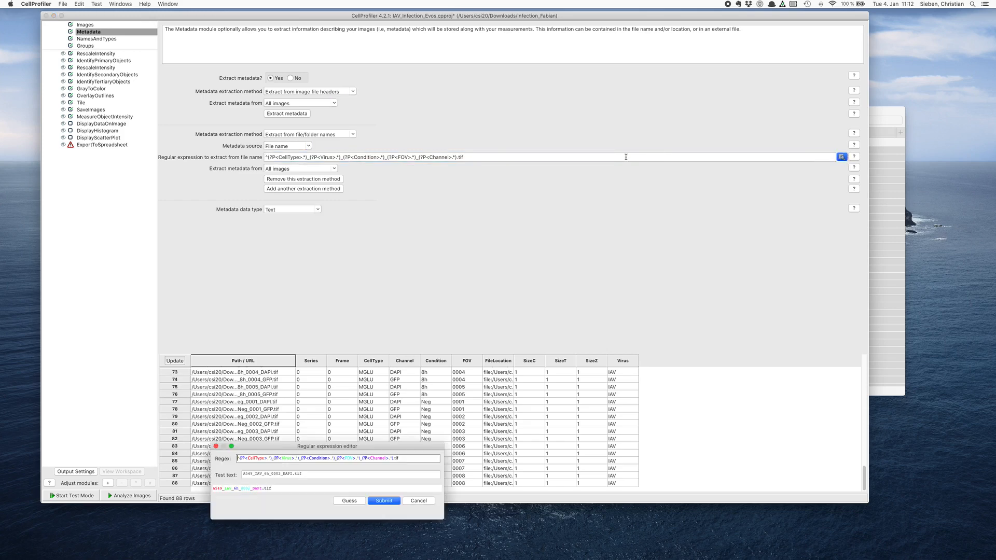
drag(344, 449, 364, 160)
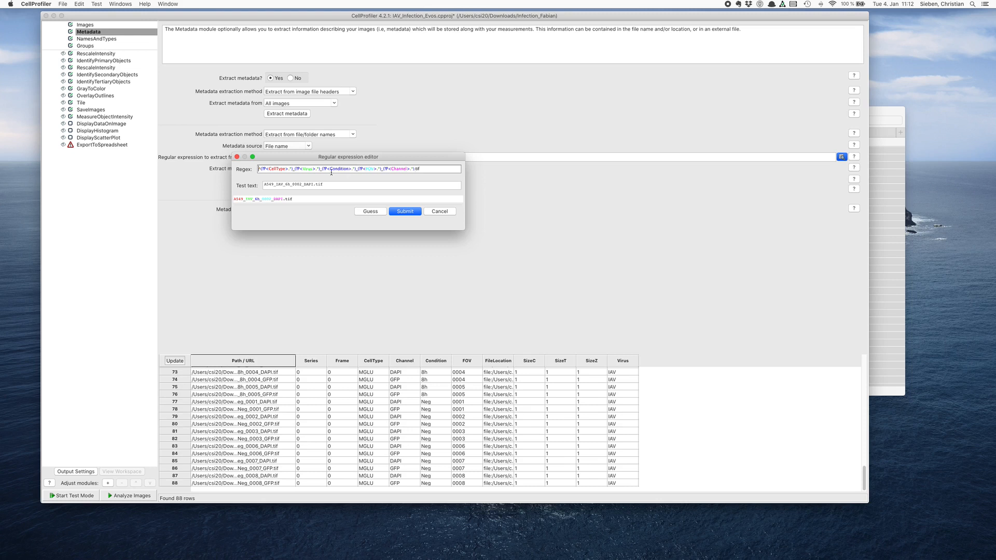
click(405, 211)
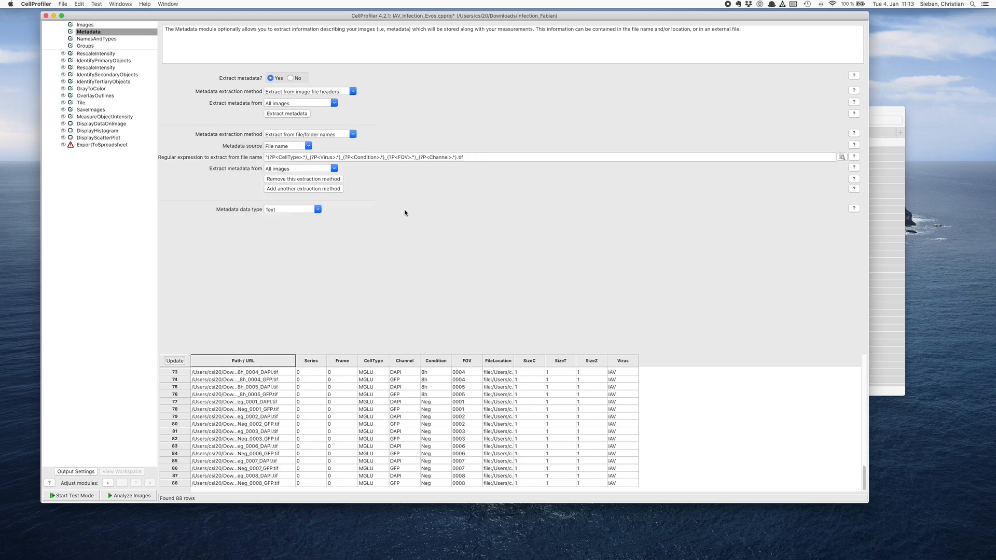
click(174, 360)
drag(864, 475, 867, 351)
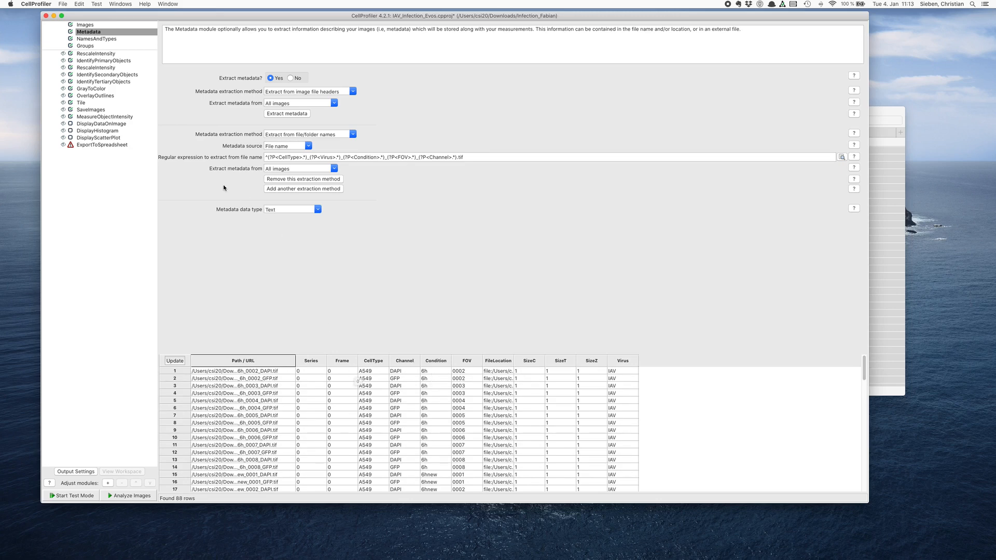
- Check the NamesAndTypes channel rules against the metadata, and update the image set table pairing DNA with NP images
click(104, 39)
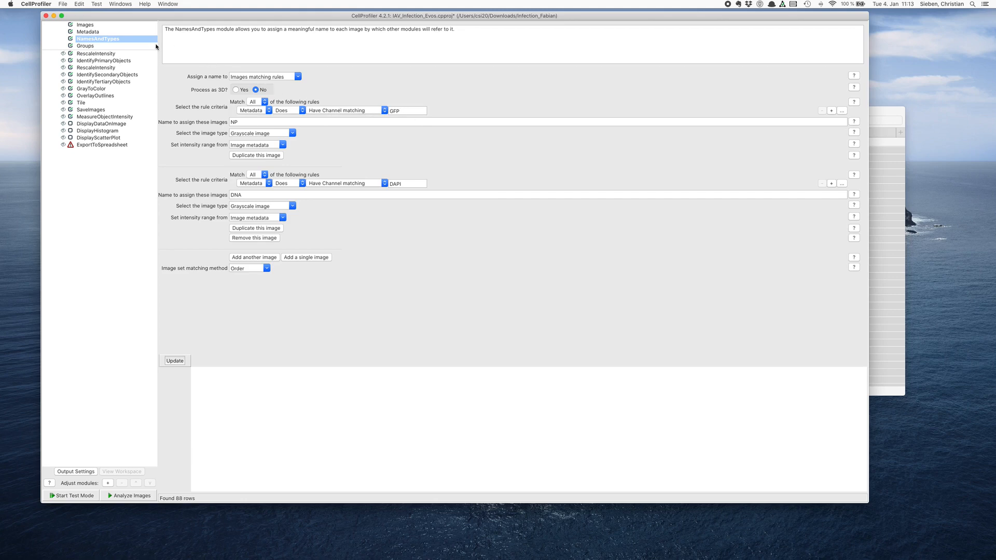
click(98, 33)
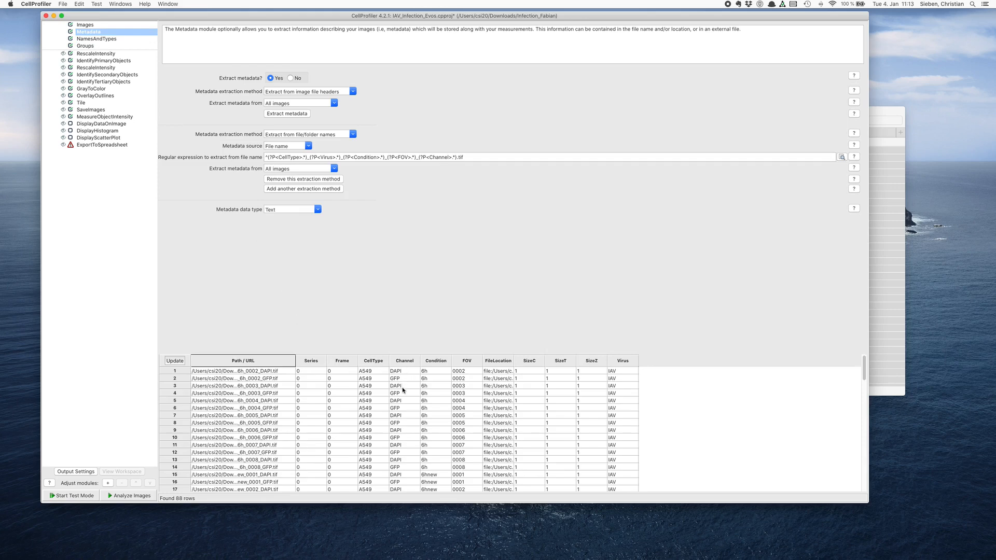
click(104, 39)
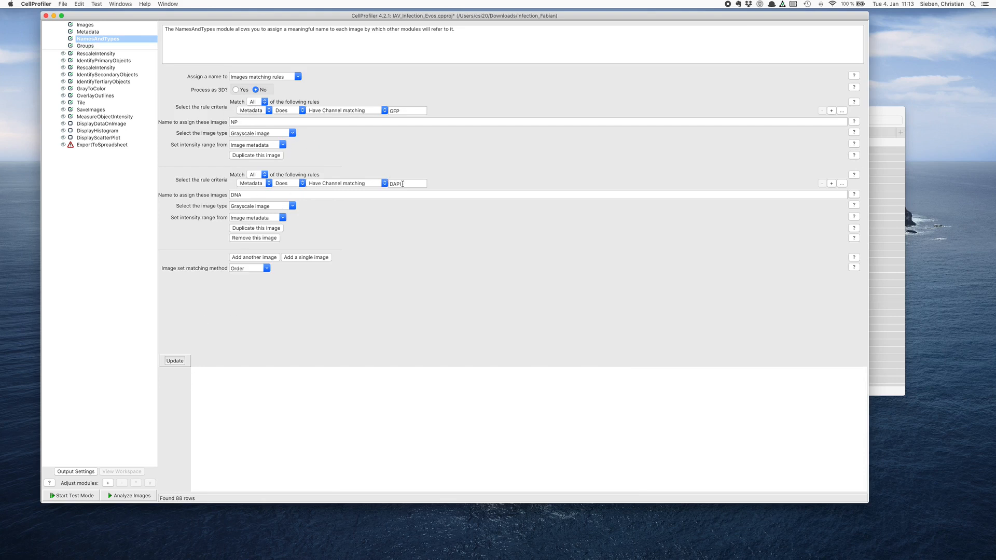
click(175, 360)
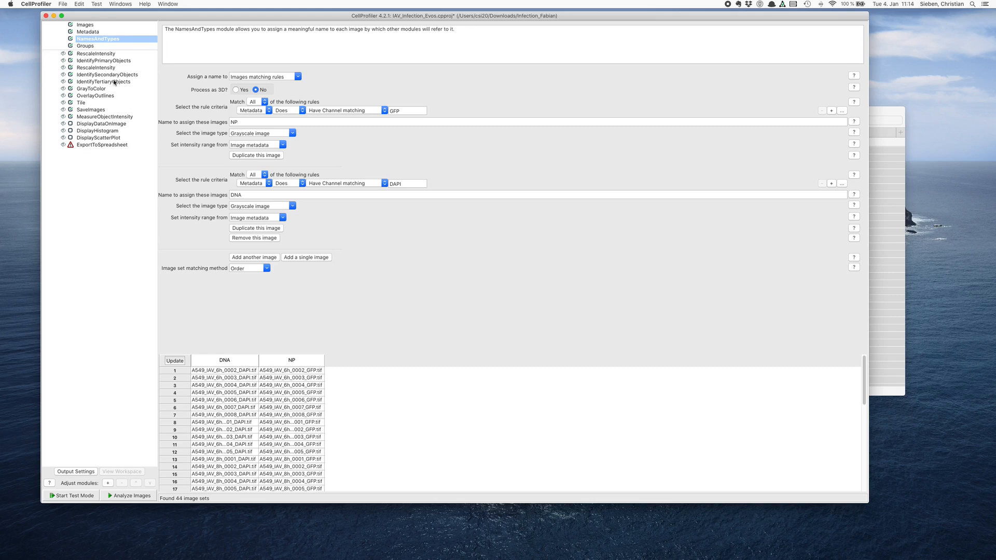
- View the module categories available for adding to the pipeline, and close the list without adding any
mouse_move(134, 16)
mouse_down()
mouse_move(147, 13)
mouse_move(143, 21)
mouse_up()
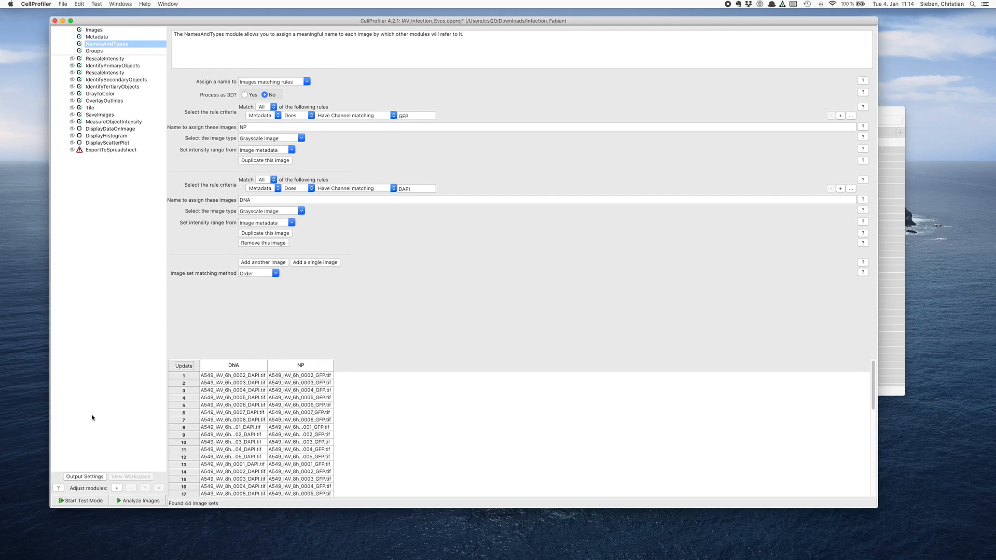
click(117, 489)
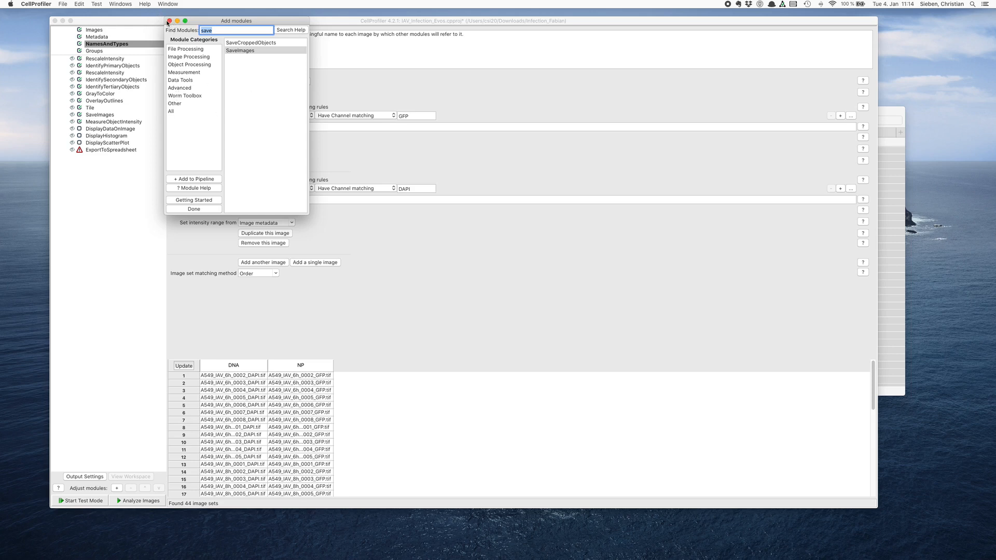
drag(172, 22, 196, 42)
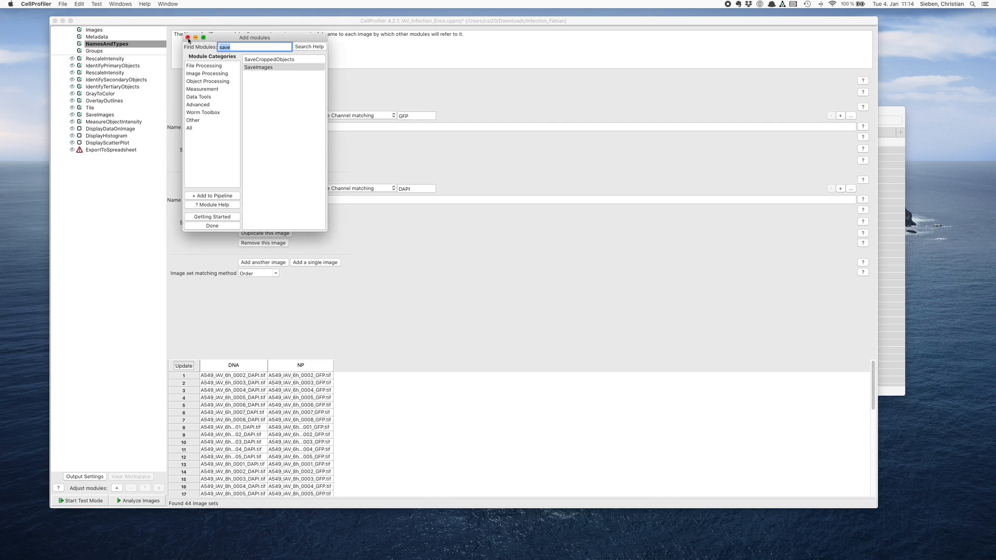
click(187, 38)
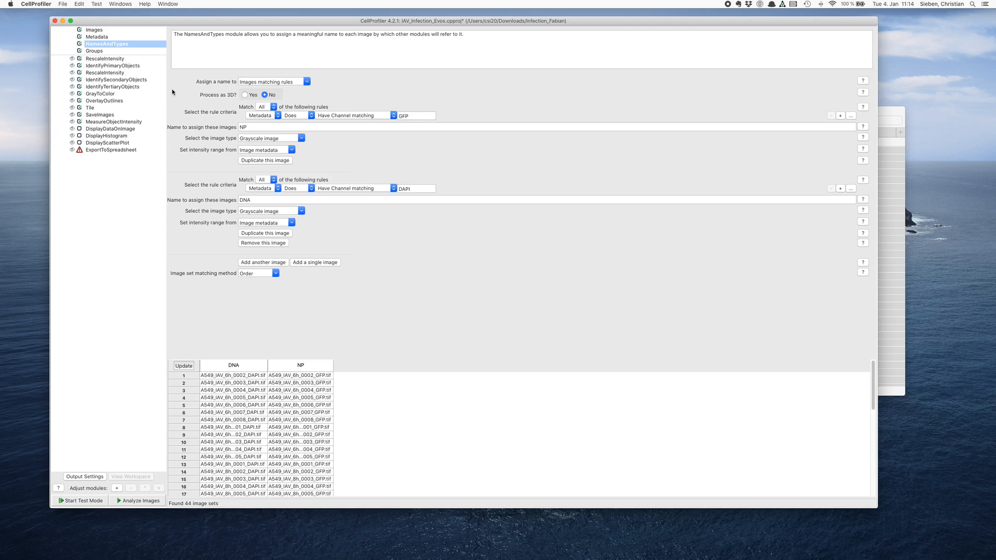
- Start test mode for the pipeline and view the settings of the IdentifyPrimaryObjects module
drag(172, 19, 175, 20)
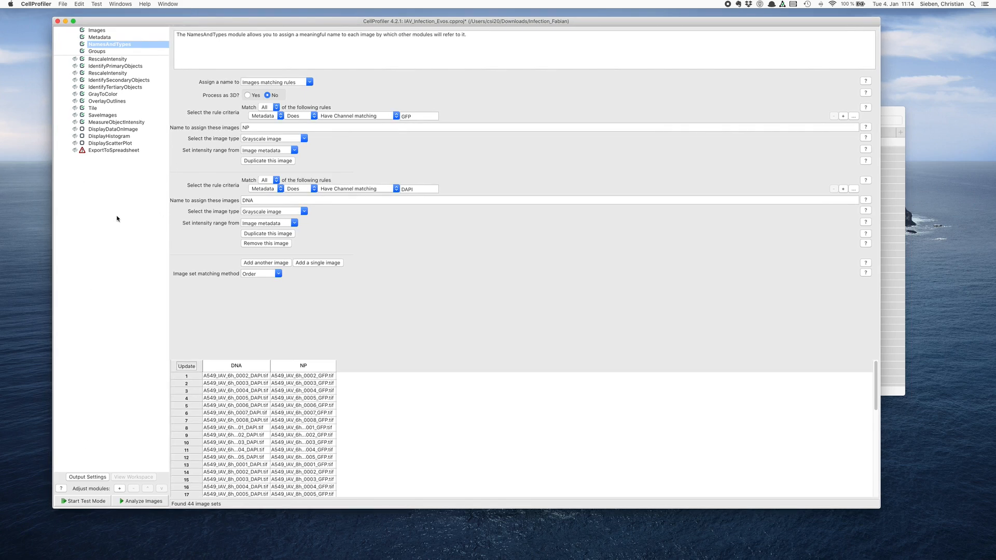
click(87, 504)
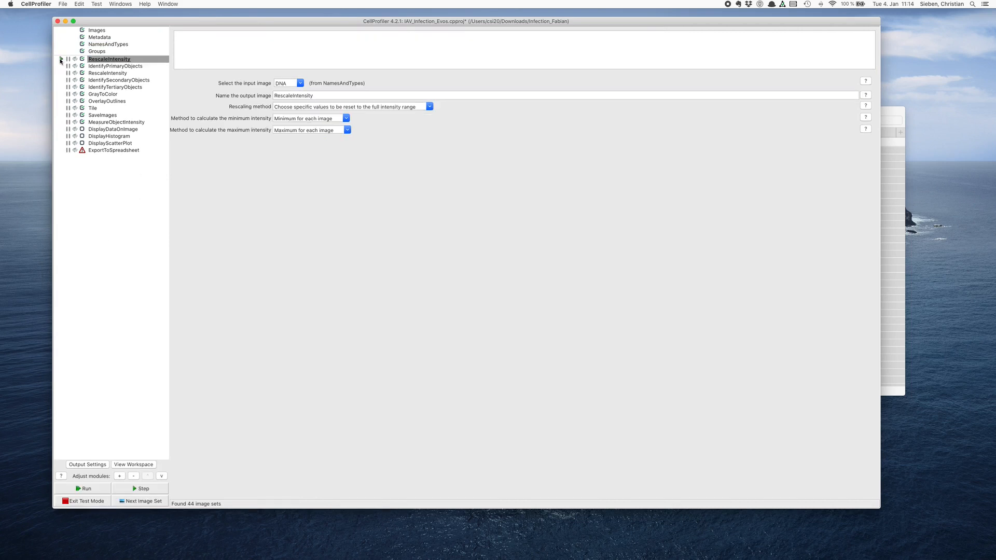
click(124, 67)
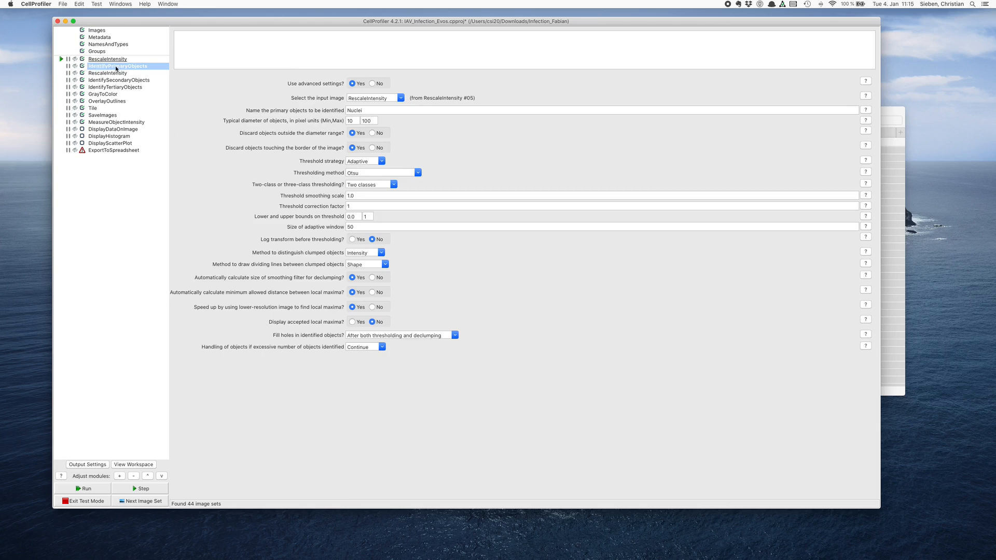
- Turn on the result display for the first six analysis modules, from the first RescaleIntensity through GrayToColor
click(75, 58)
click(75, 66)
click(74, 73)
click(75, 80)
click(75, 86)
click(74, 94)
- Run the first RescaleIntensity module, compare the DNA and rescaled images up close in an enlarged result window, and close it
click(109, 60)
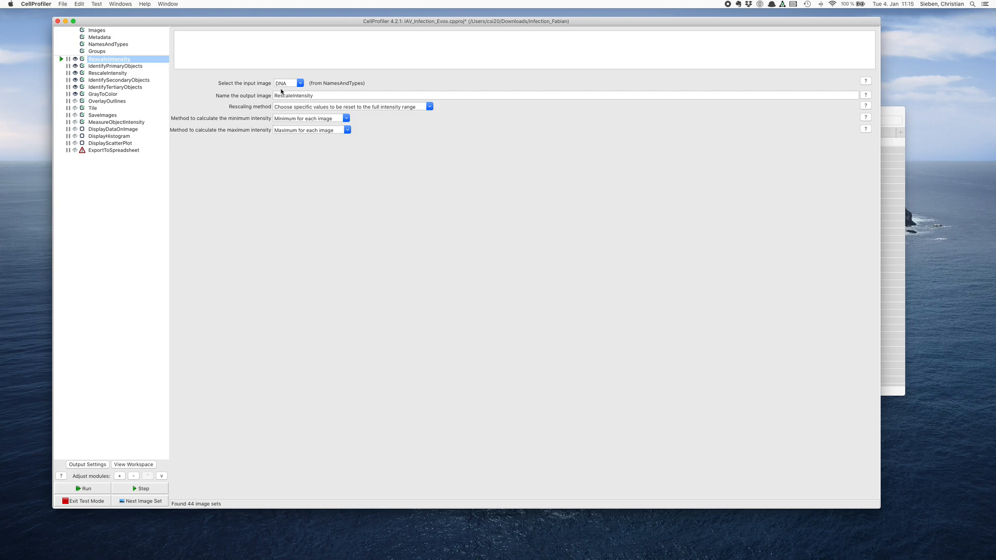
click(62, 59)
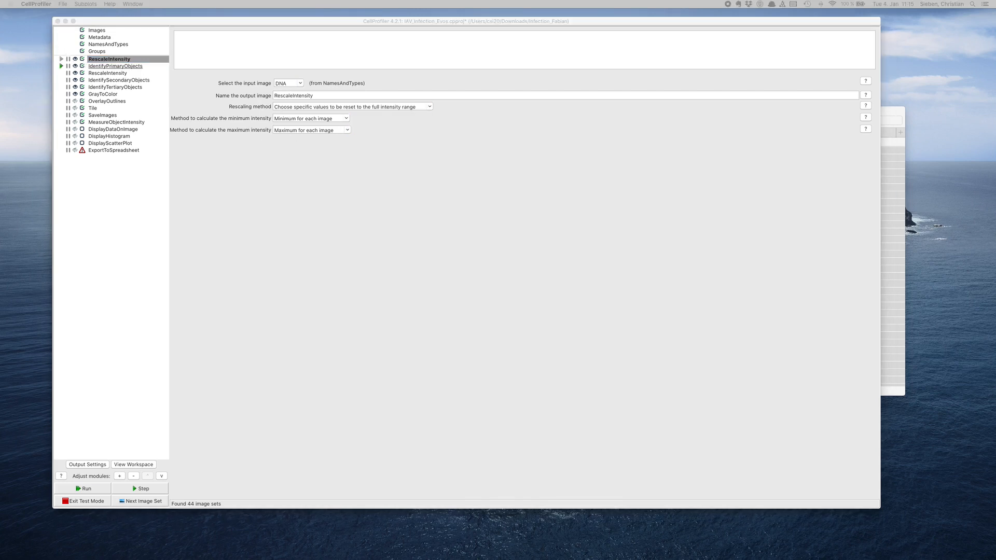
drag(396, 96, 344, 85)
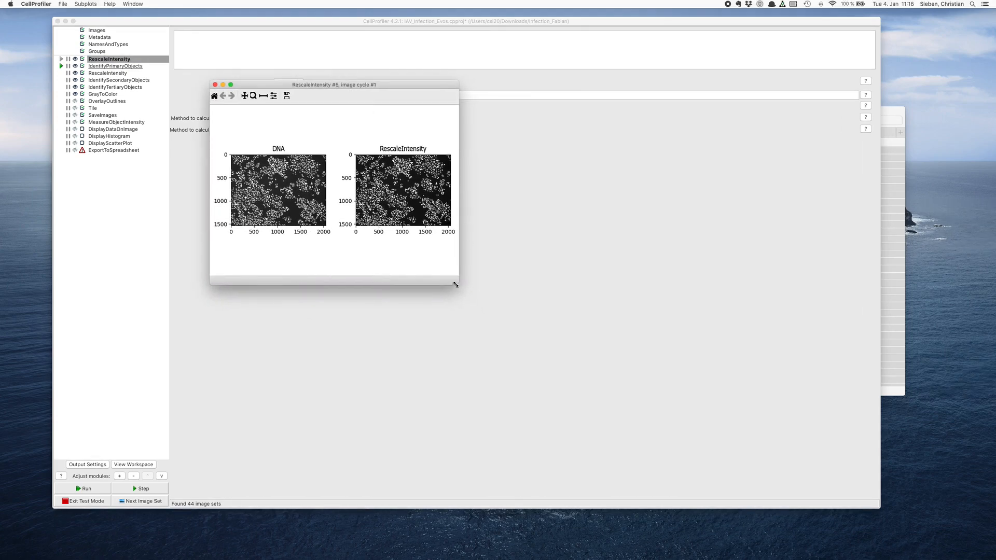
drag(455, 284, 690, 422)
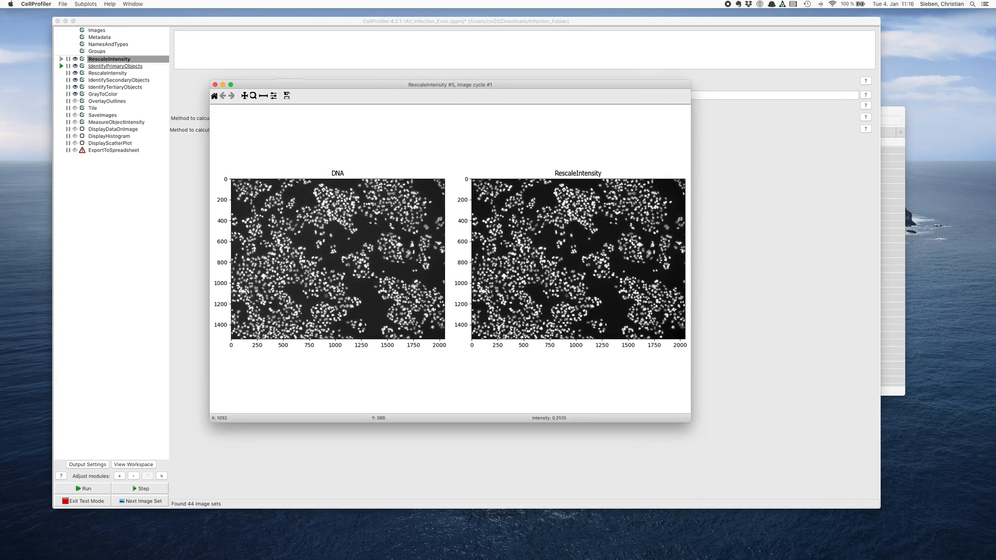
click(253, 96)
drag(338, 247, 364, 271)
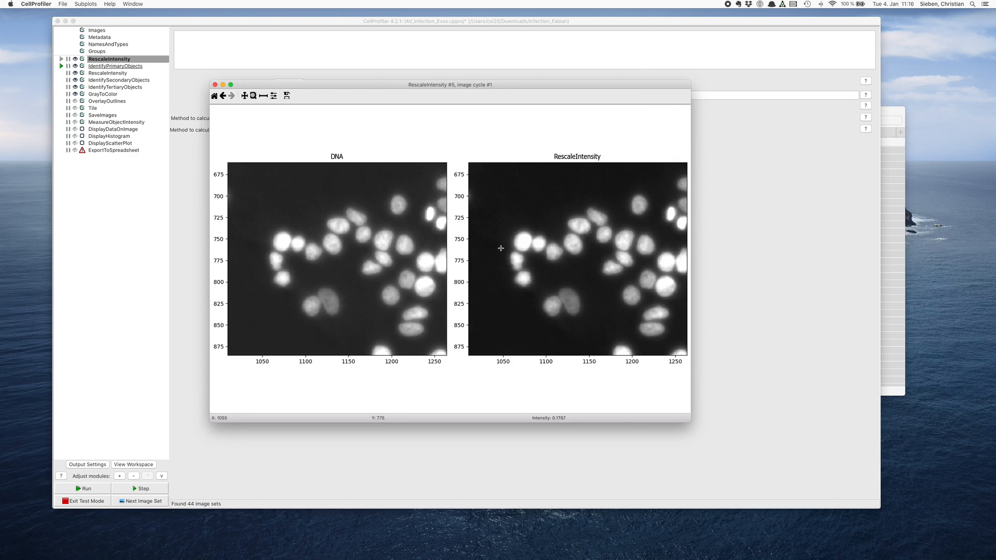
drag(319, 85, 291, 189)
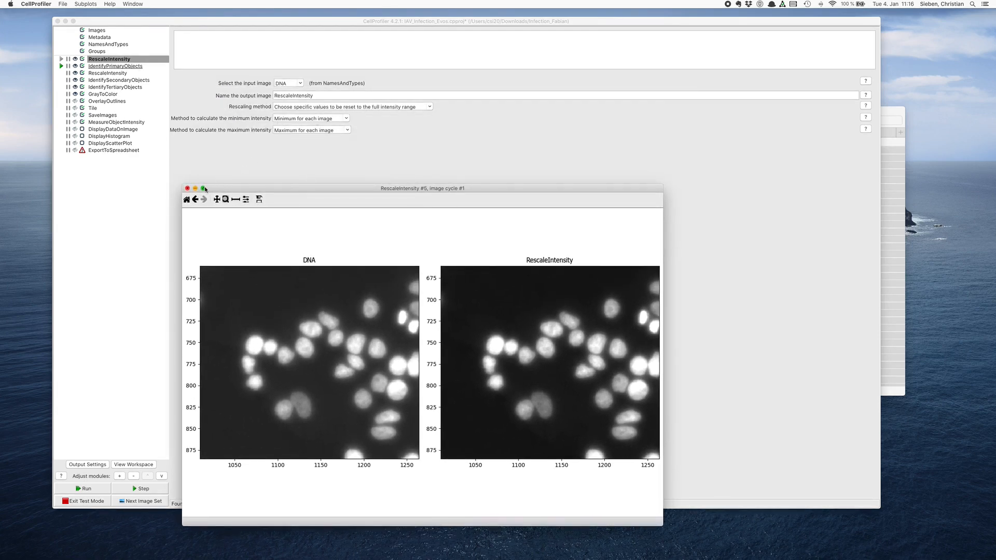
click(188, 188)
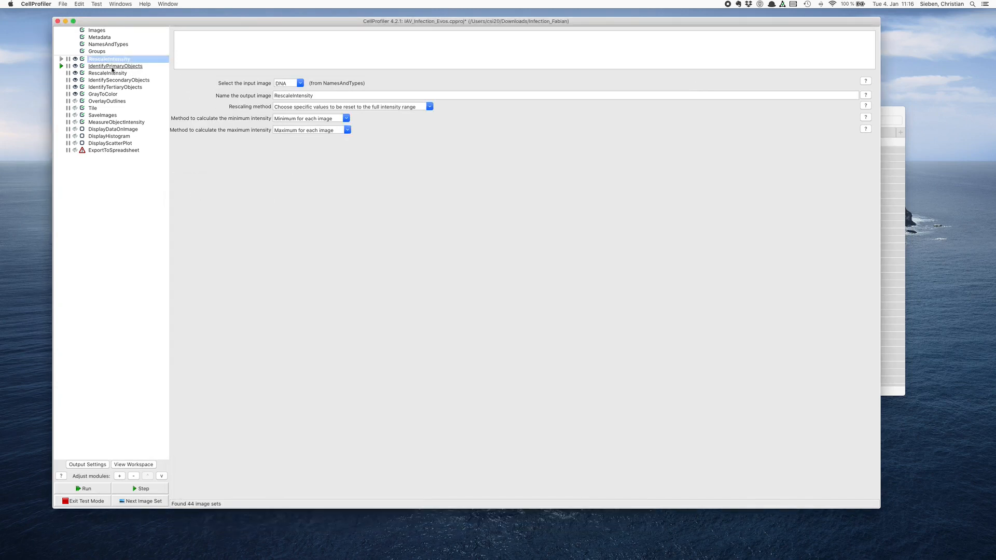
- Review the IdentifyPrimaryObjects settings and its available thresholding methods, keeping Otsu
click(112, 67)
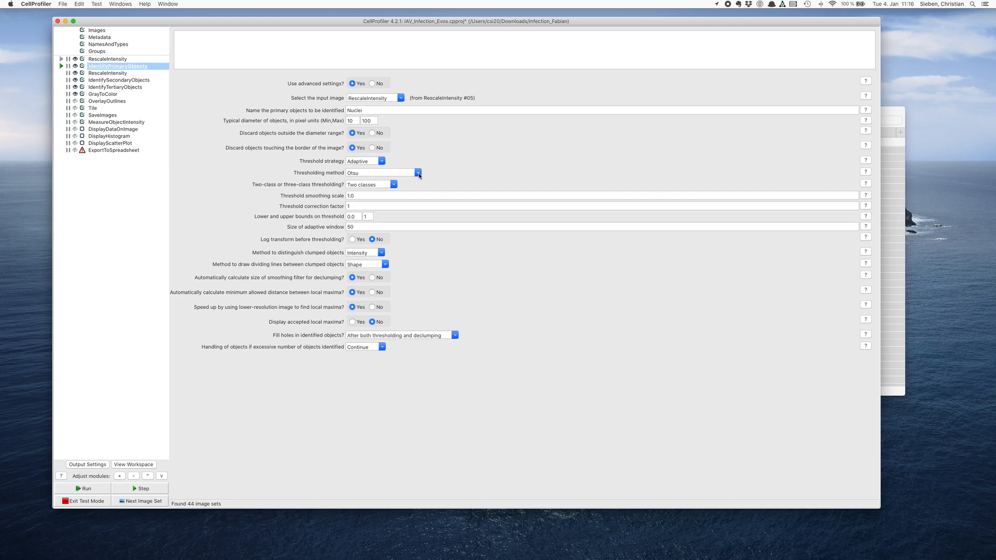
click(418, 172)
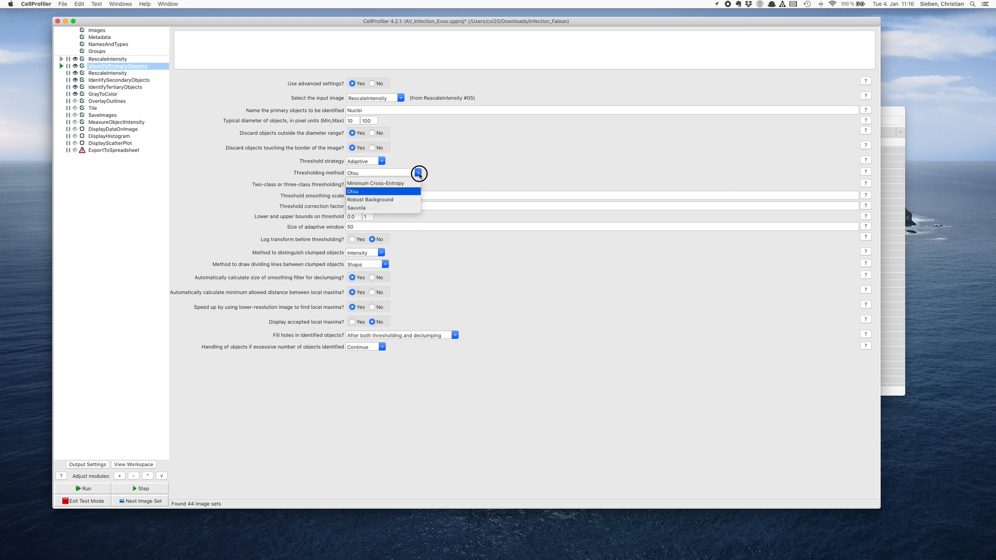
click(458, 179)
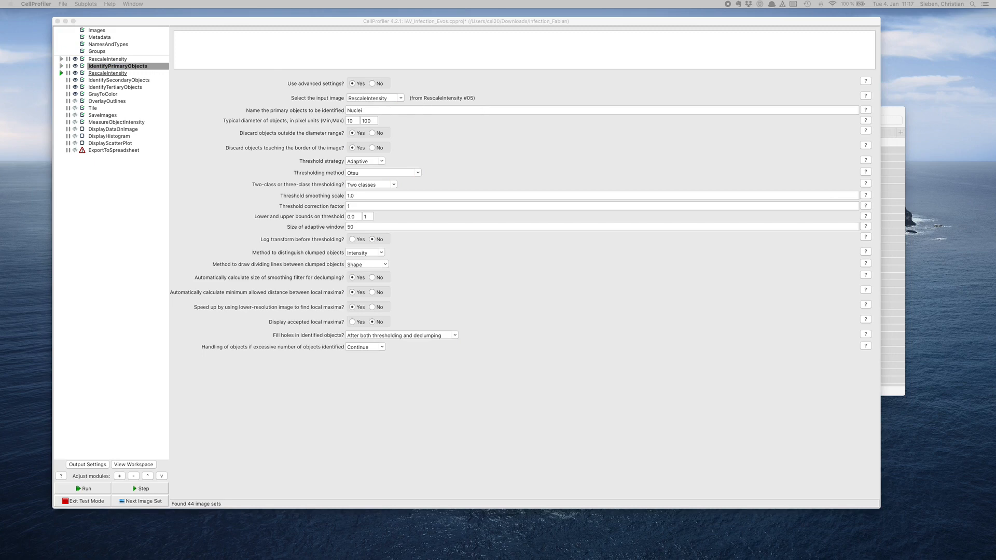
- Run IdentifyPrimaryObjects and examine the segmentation of a sparse group of nuclei in an enlarged result window
drag(427, 173, 308, 50)
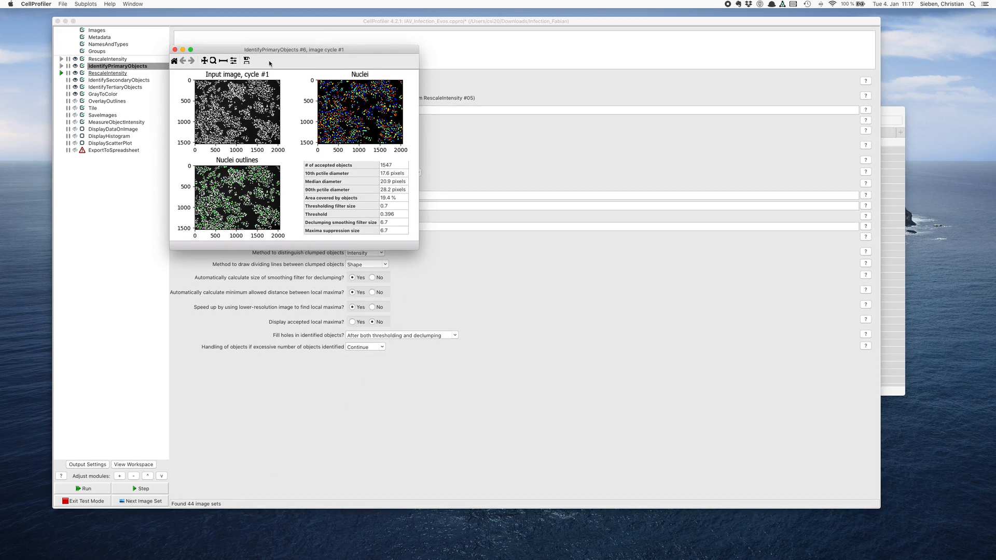
drag(266, 50, 278, 46)
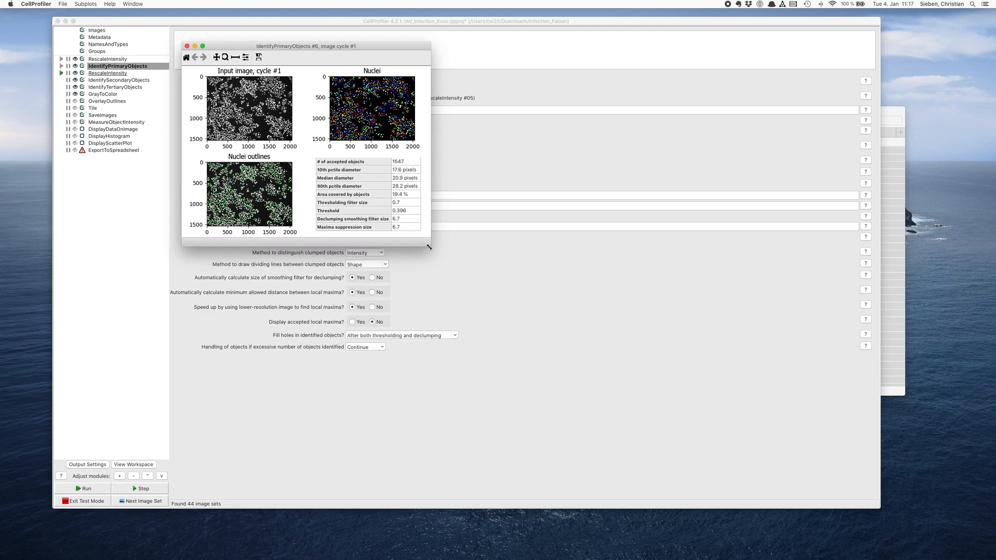
drag(431, 246, 667, 452)
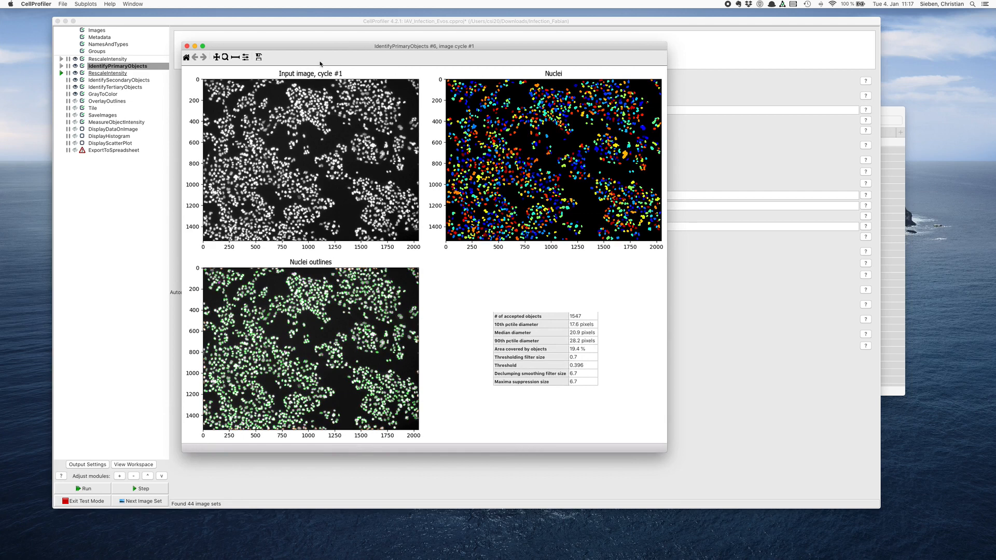
click(226, 58)
drag(531, 134, 555, 155)
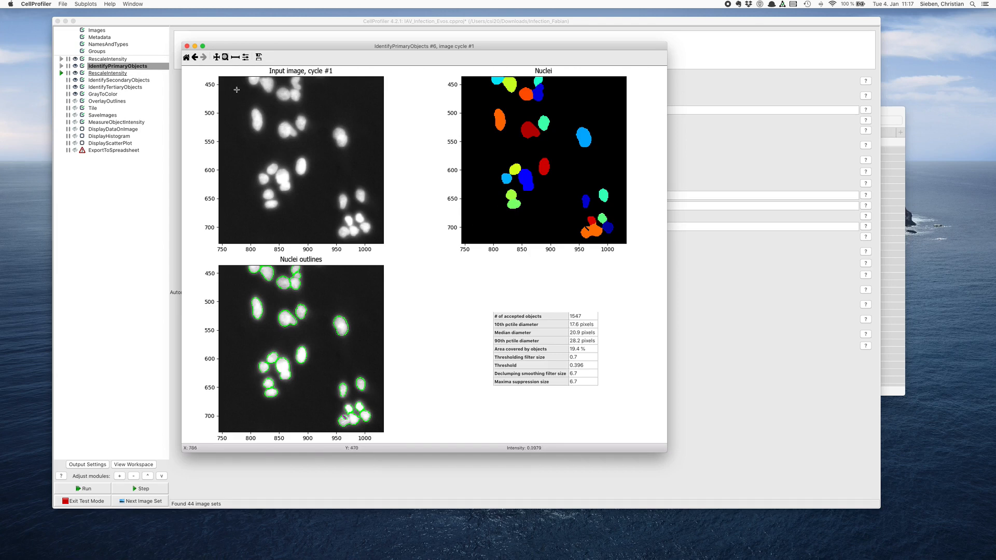
click(186, 58)
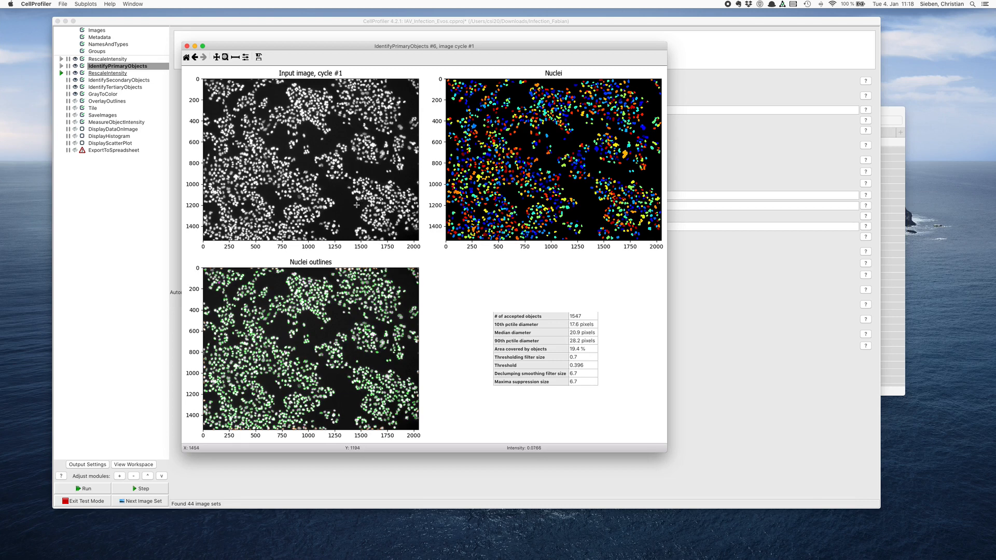
- Examine the outlines of a dense nuclei cluster with the result window beside the module settings, and close the window
drag(356, 205, 390, 225)
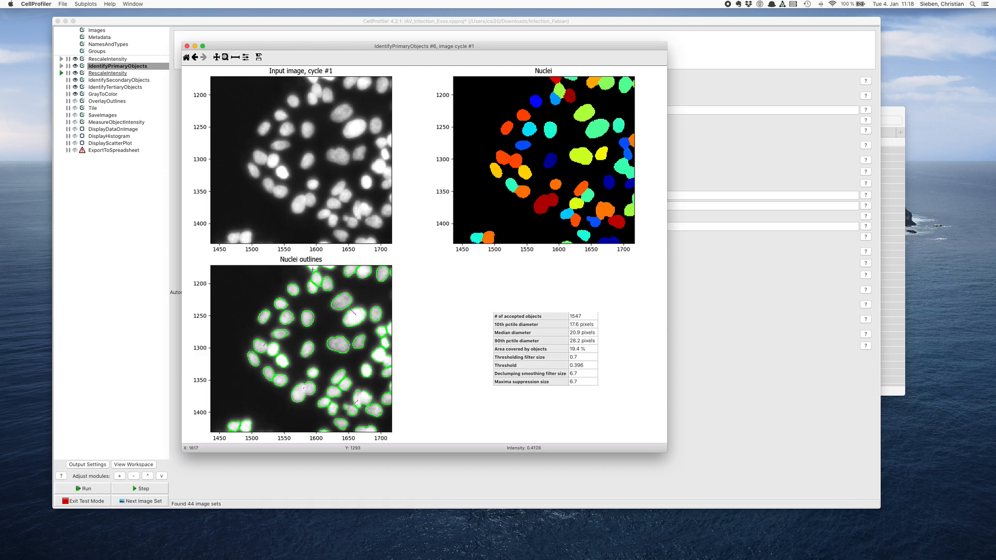
drag(208, 48, 441, 54)
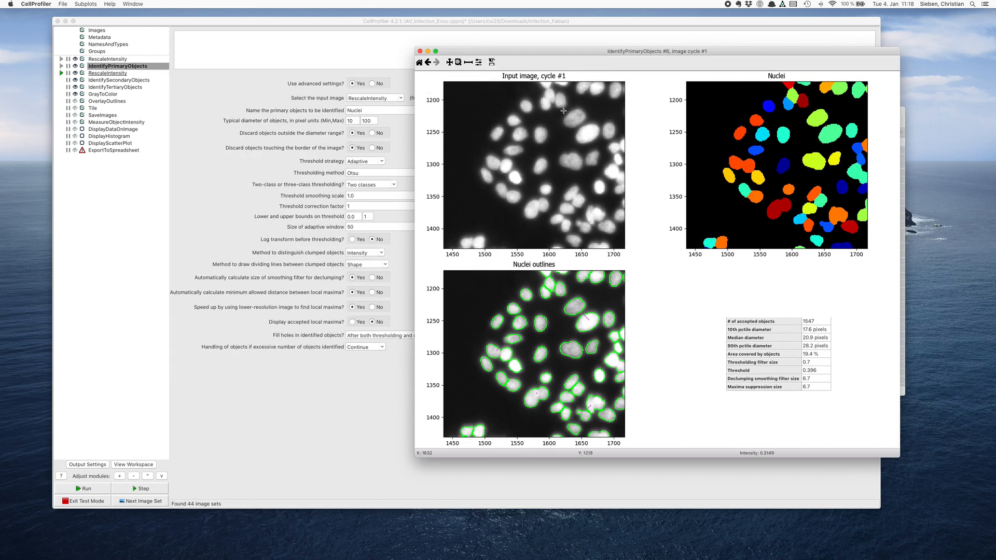
right_click(533, 92)
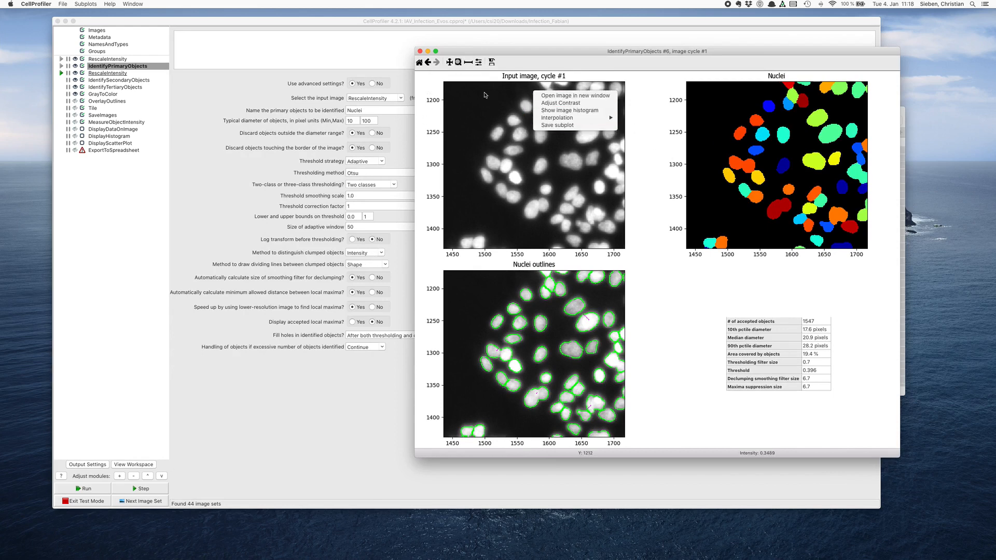
click(419, 62)
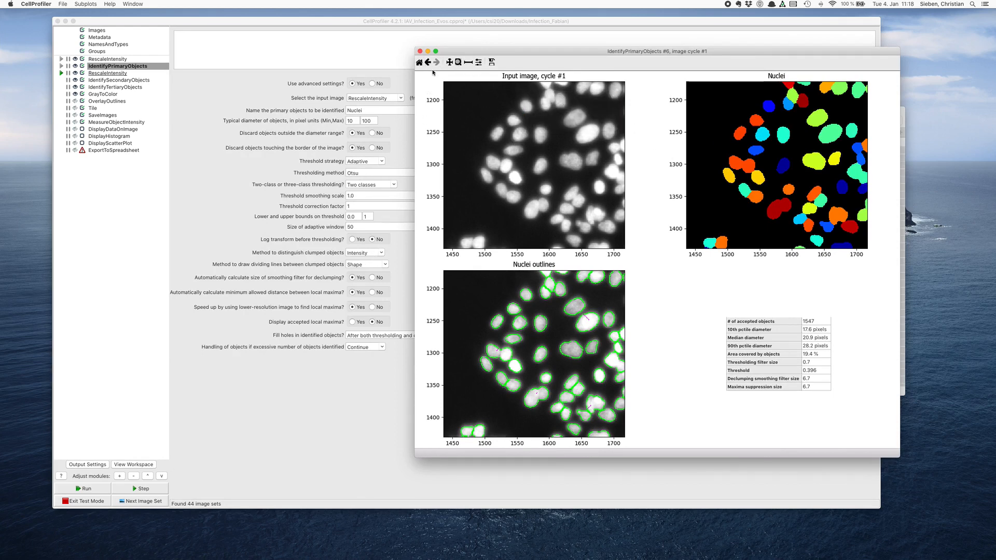
click(422, 63)
click(420, 51)
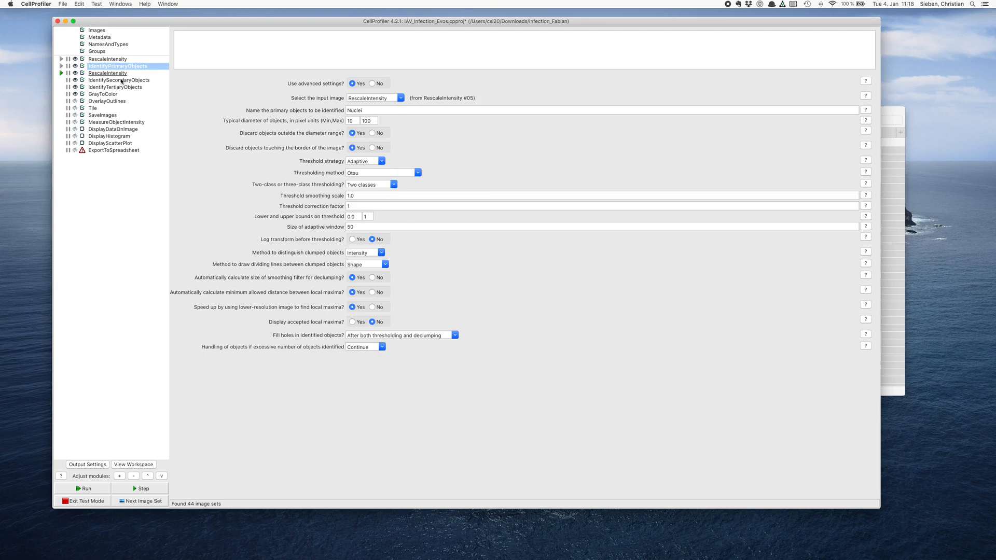
- Run the second RescaleIntensity module on the NP image and place its enlarged result window beside the intensity range settings
click(101, 74)
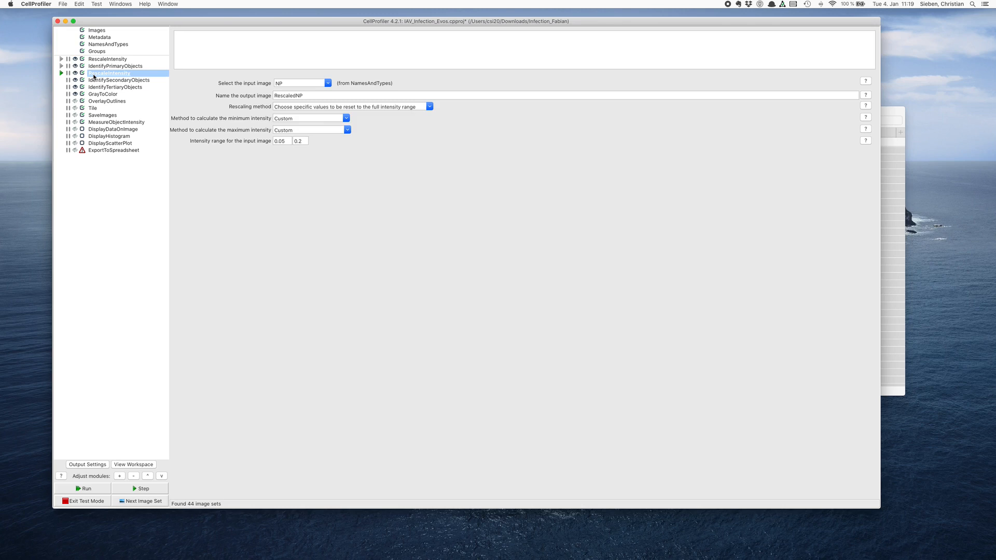
click(61, 74)
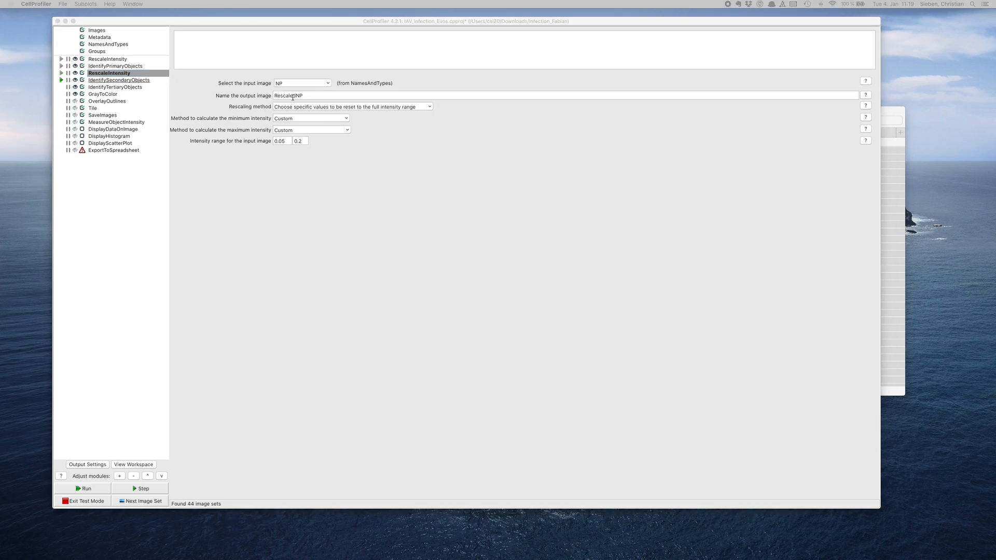
drag(312, 192, 325, 109)
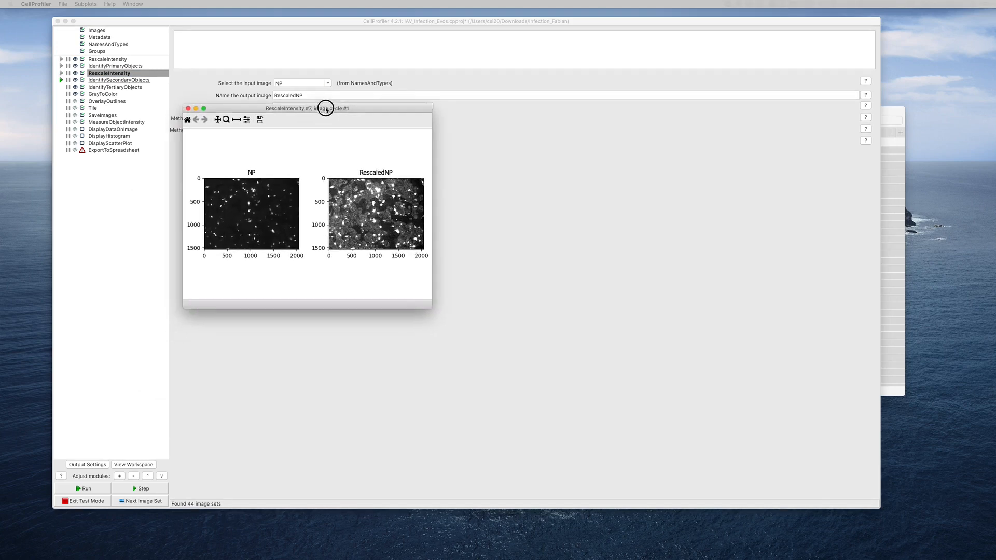
drag(430, 309, 648, 442)
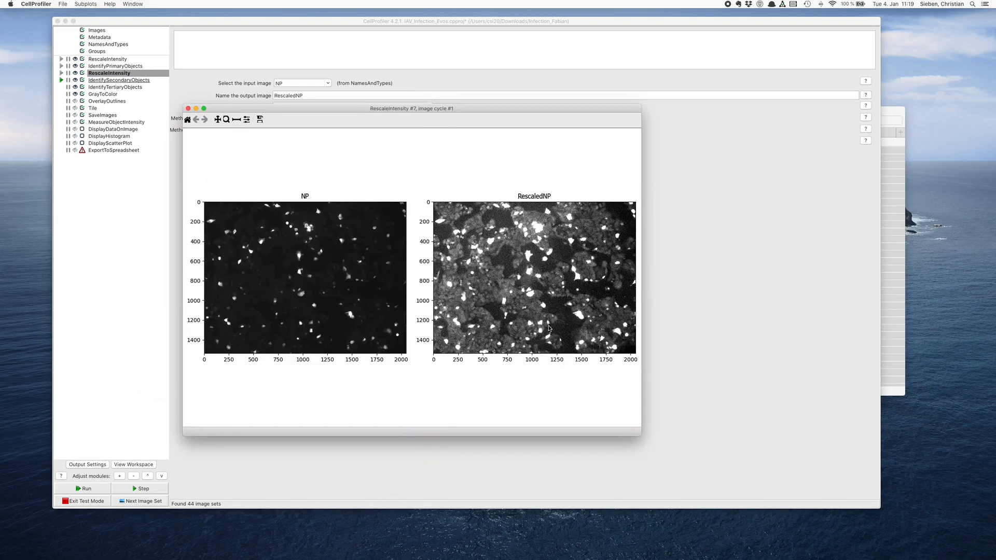
drag(382, 110, 429, 84)
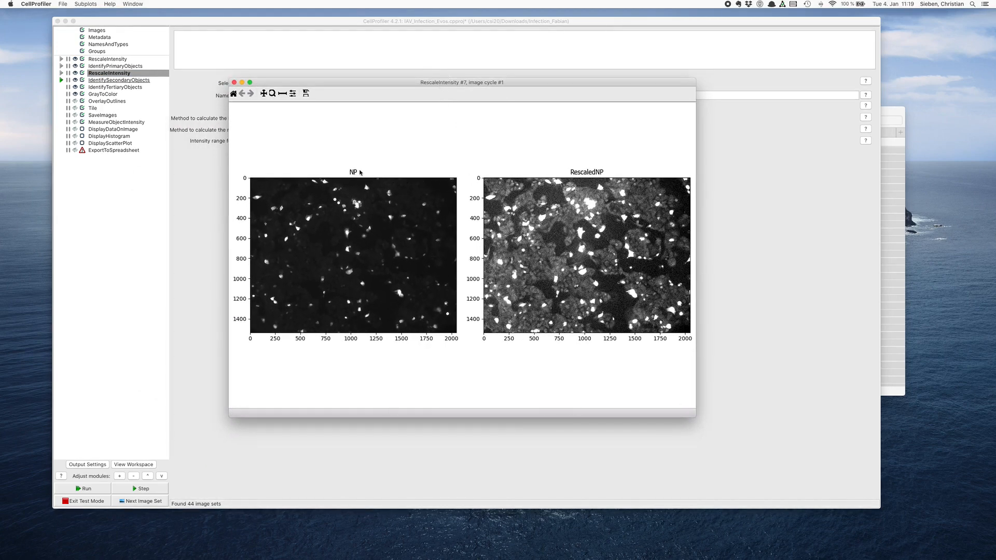
drag(367, 84, 499, 133)
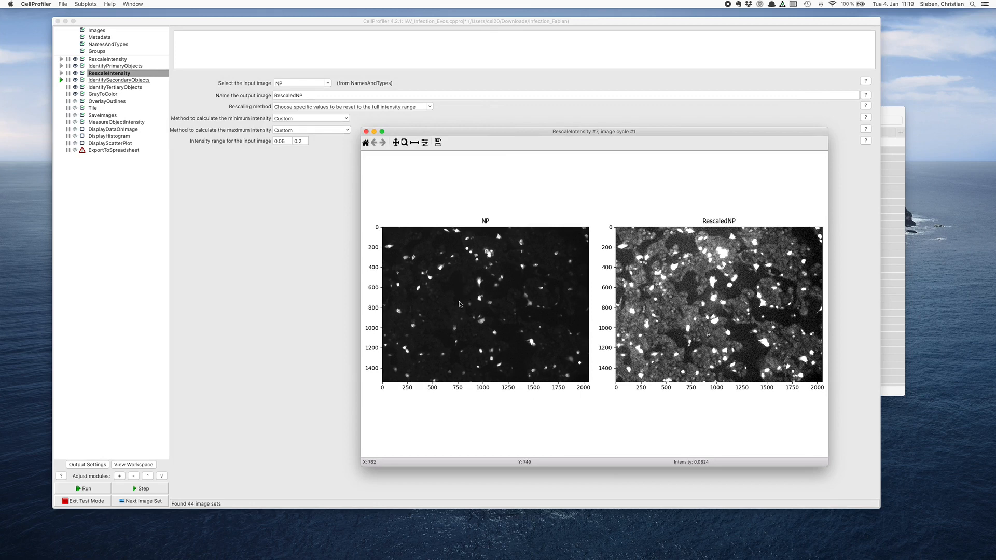
- Compare dim and bright cells up close in the NP and RescaledNP images, and close the result window
click(404, 142)
drag(458, 282, 479, 302)
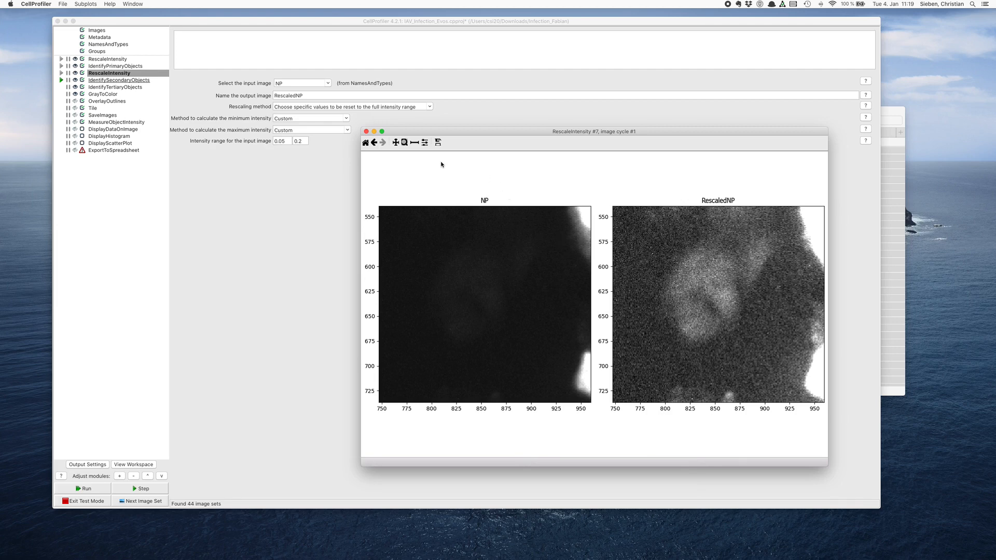
click(365, 142)
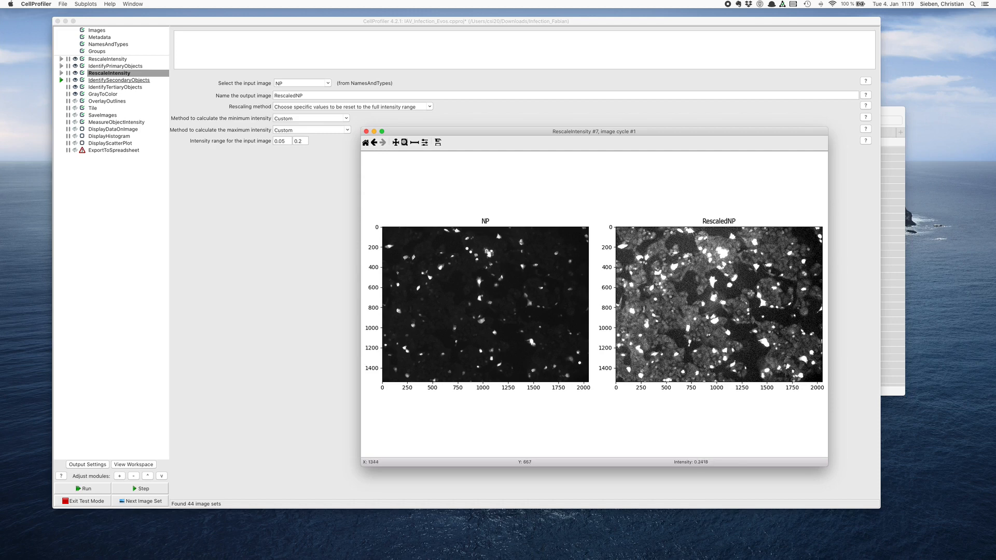
drag(751, 291, 771, 313)
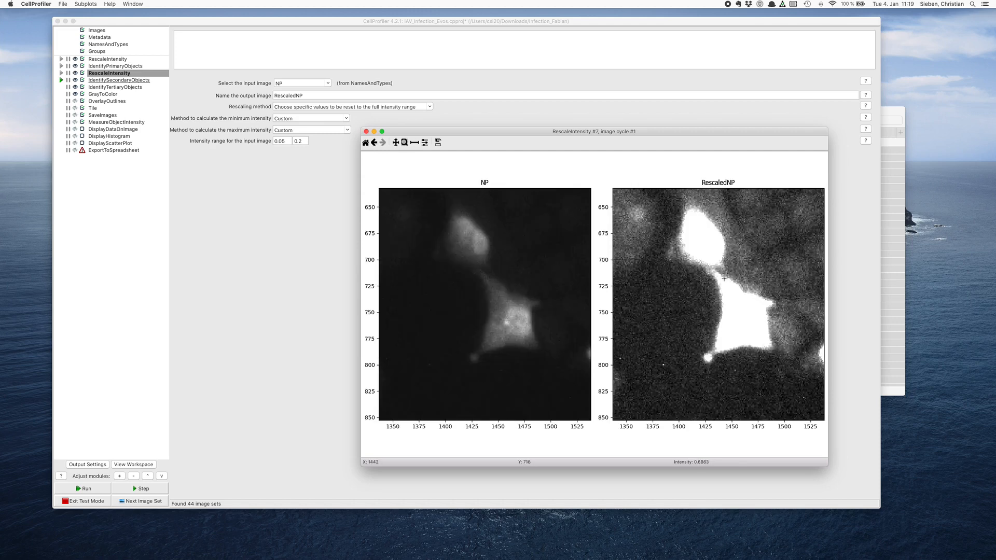
click(365, 142)
click(366, 132)
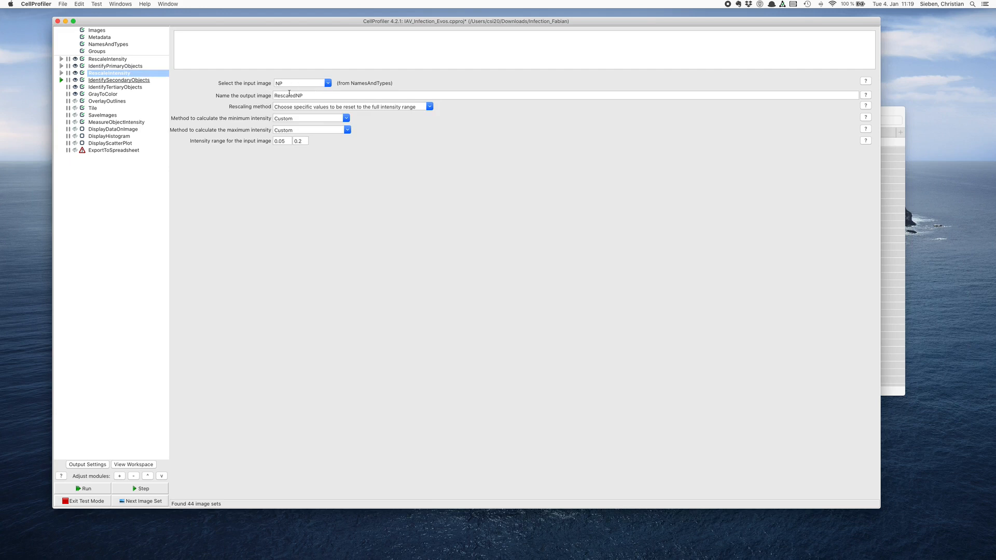
- Review the IdentifySecondaryObjects settings, including the available identification methods and thresholding methods
click(107, 80)
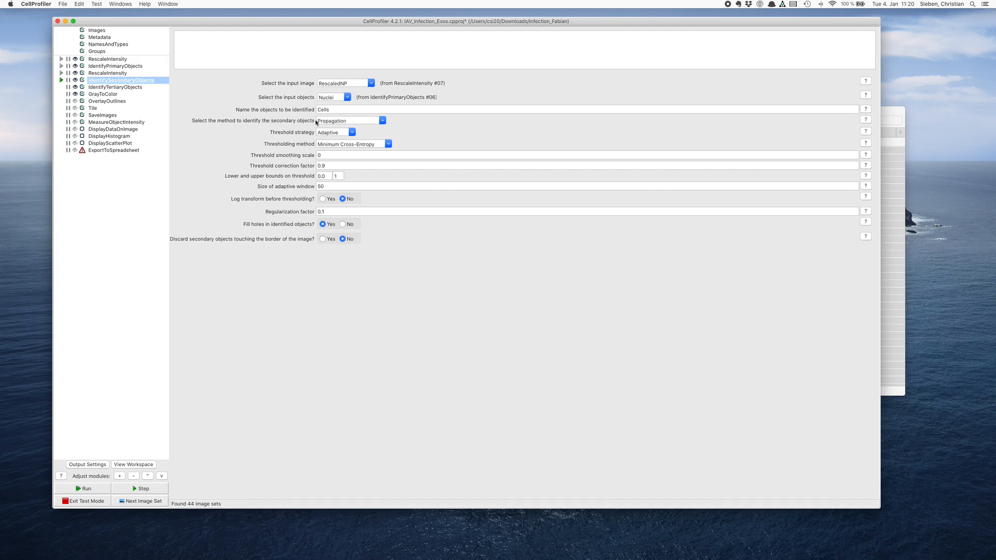
click(382, 120)
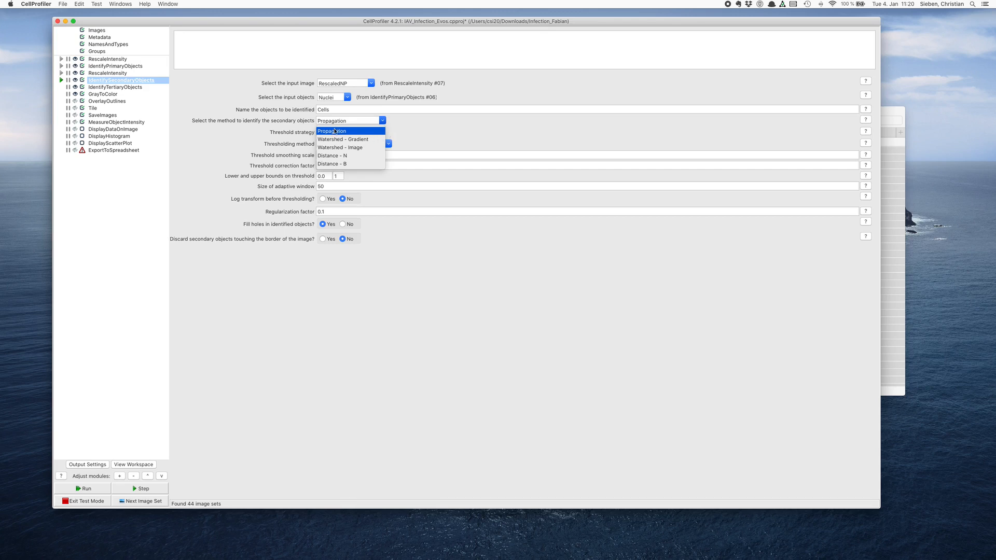
click(422, 128)
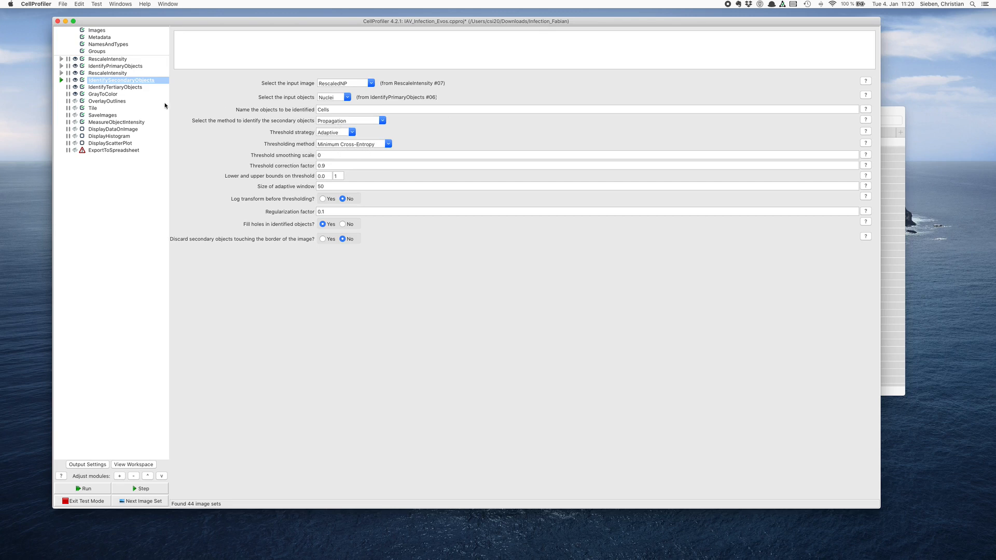
click(388, 143)
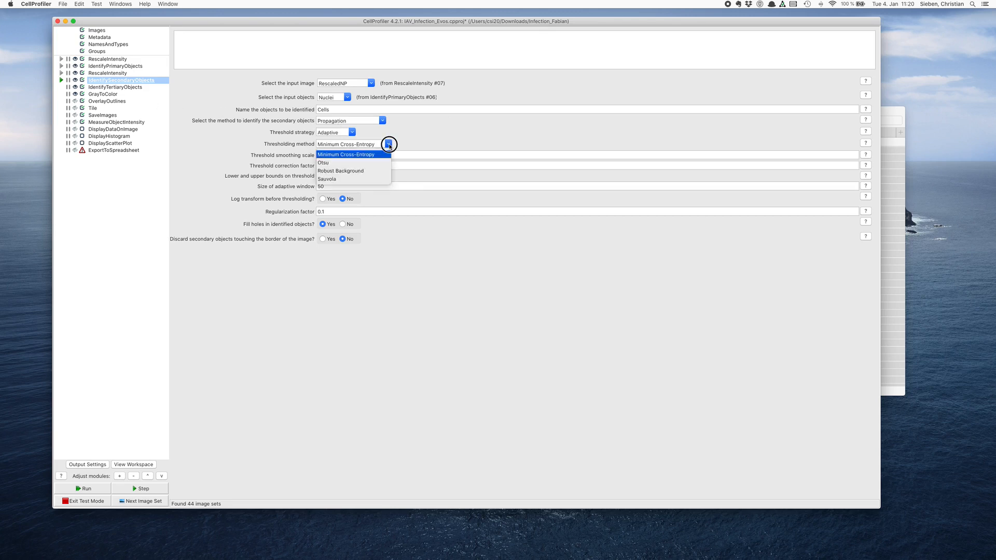
click(405, 145)
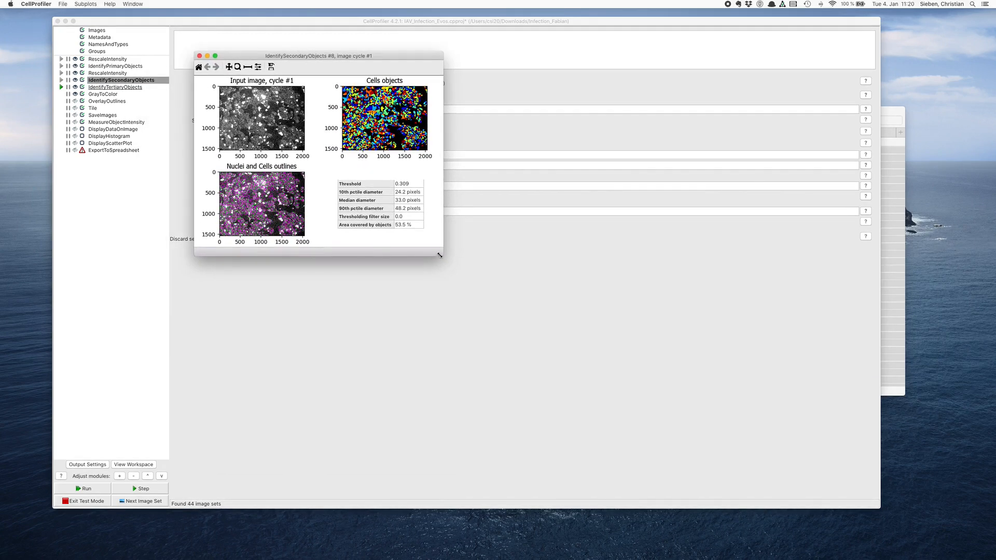
- Run IdentifySecondaryObjects, enlarge its result window and examine the cell segmentation around a sparse cell group up close
drag(440, 254, 677, 455)
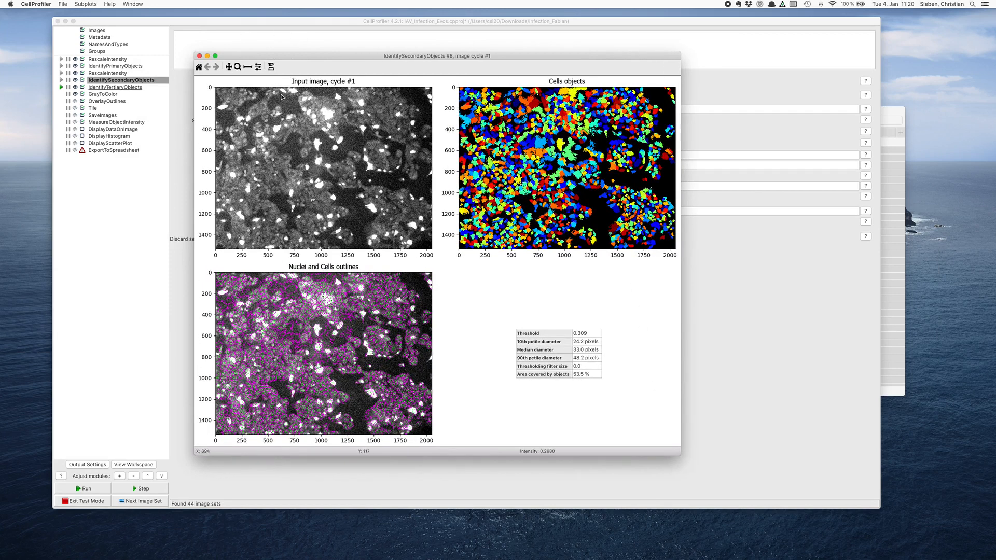
click(237, 67)
click(618, 166)
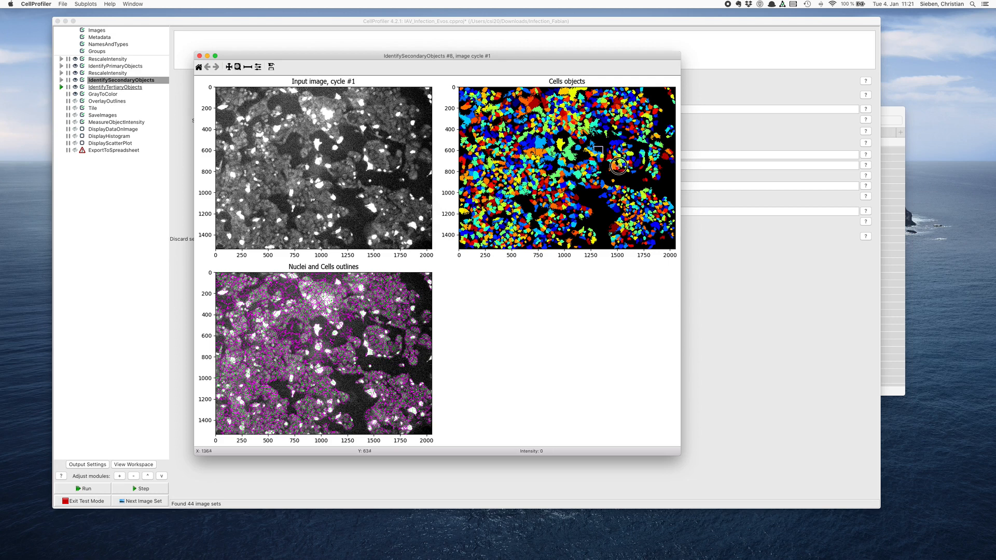
drag(618, 166, 641, 179)
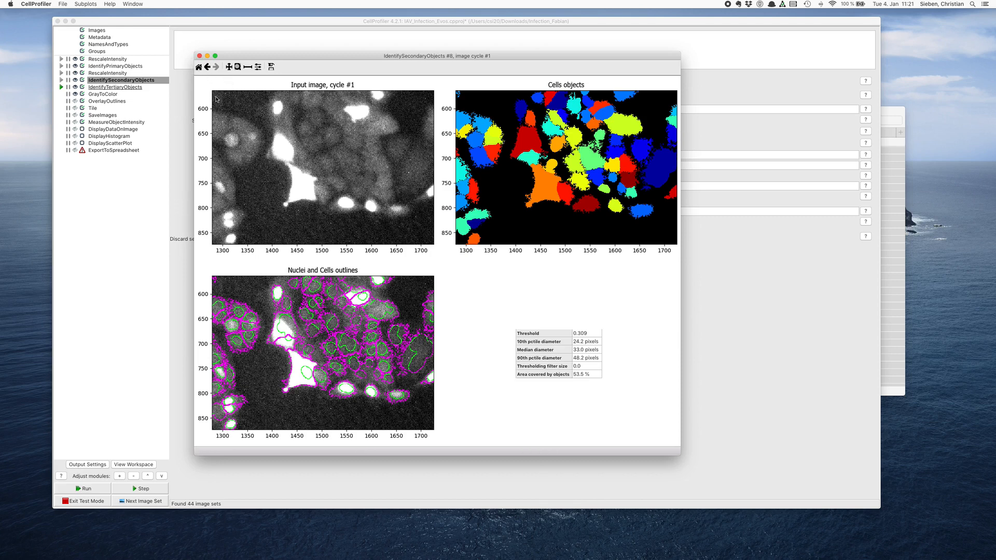
- Examine the nuclei and cell outlines in a dense area of the image, and close the result window
click(199, 67)
drag(227, 166, 276, 204)
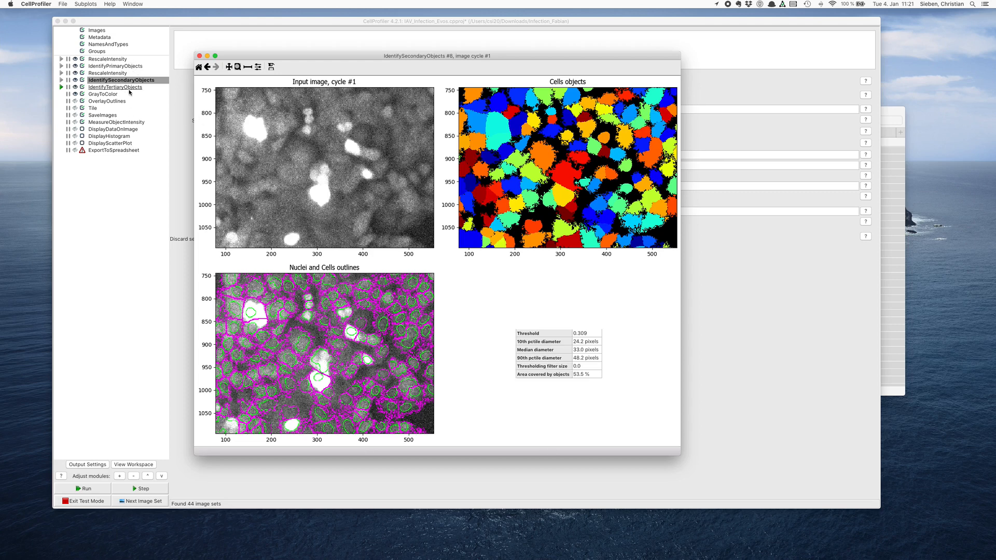
click(200, 56)
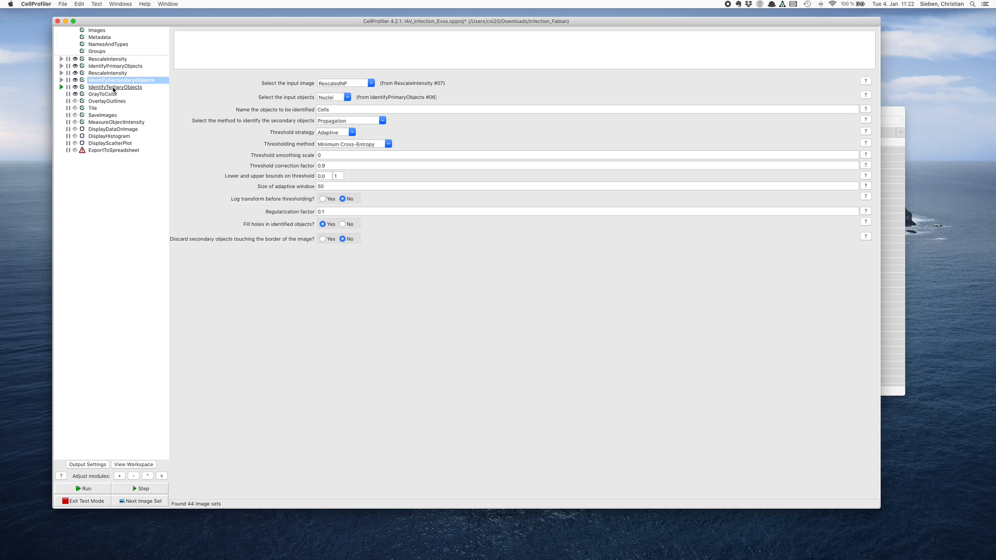
- Run IdentifyTertiaryObjects to derive Cytoplasm from Cells and Nuclei, and place its result window below the module settings
click(114, 87)
click(63, 88)
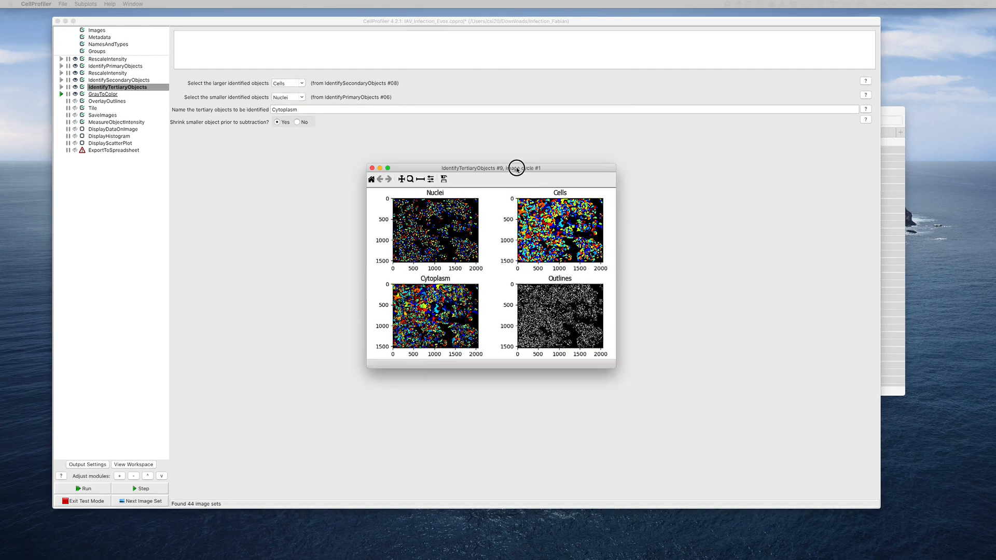
drag(516, 167, 363, 153)
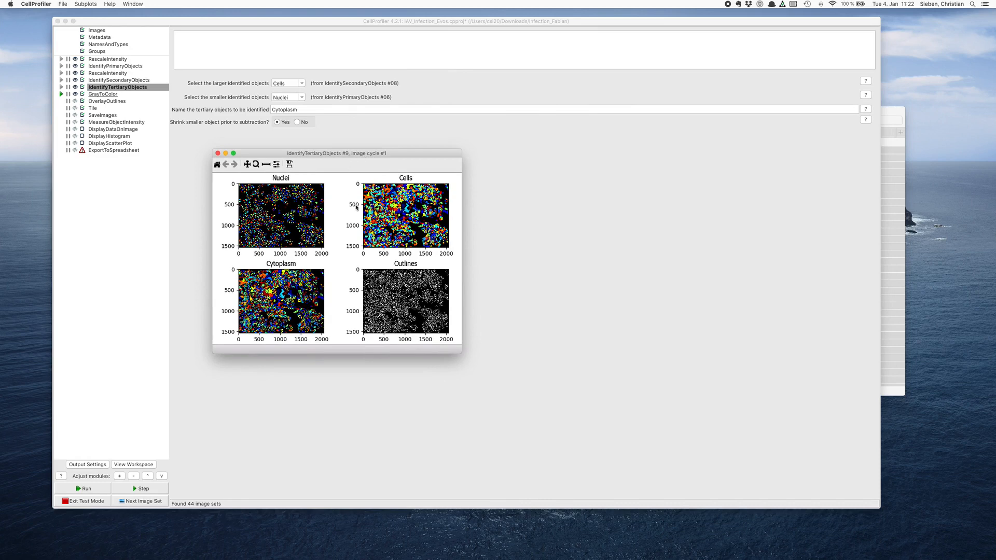
- Compare the Nuclei, Cells and Cytoplasm objects of a small cell group up close, and close the result window
click(256, 163)
drag(284, 290, 317, 315)
drag(261, 278, 298, 310)
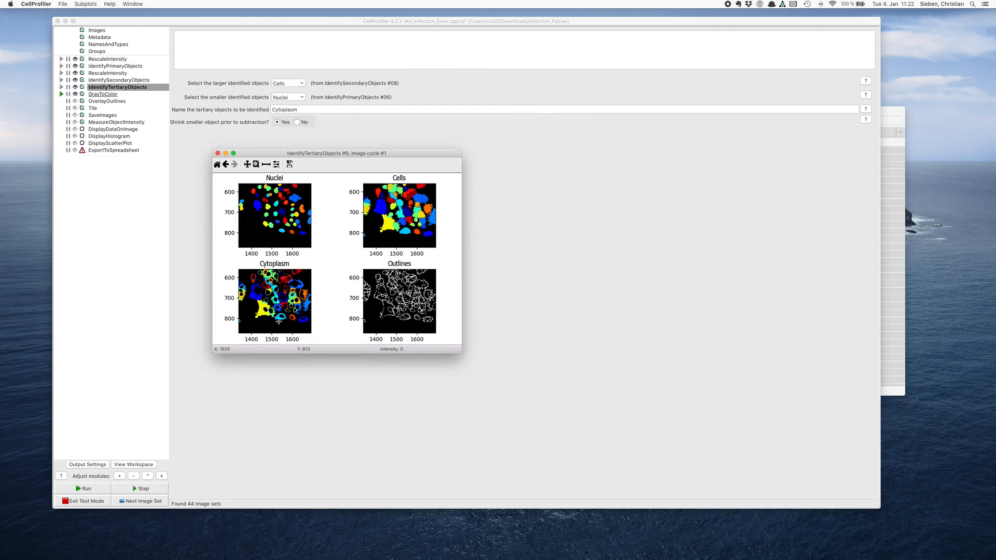
click(216, 168)
click(218, 153)
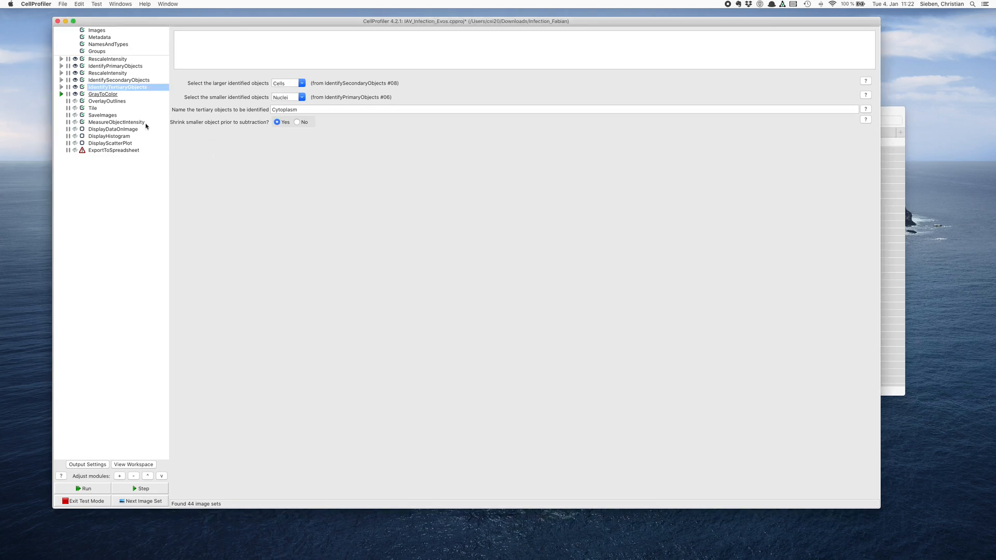
- Run GrayToColor and view the Merged_DNA_NP image in an enlarged result window, closing it when done
click(99, 94)
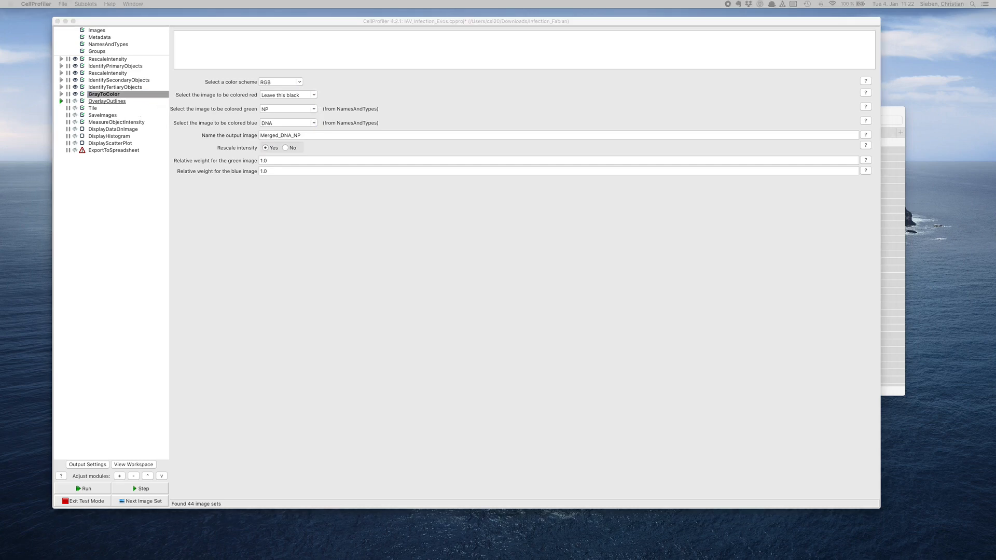
drag(709, 134, 382, 49)
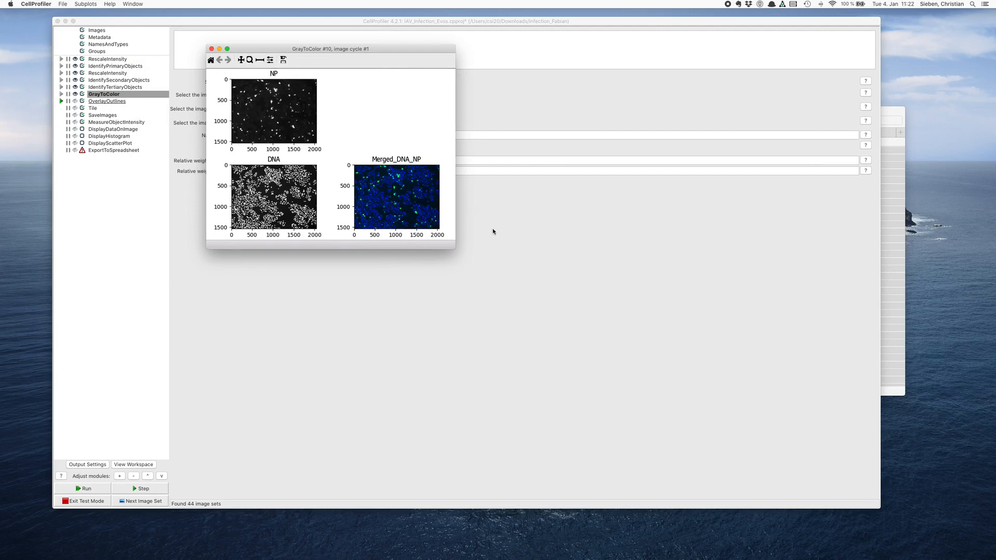
drag(454, 250, 731, 404)
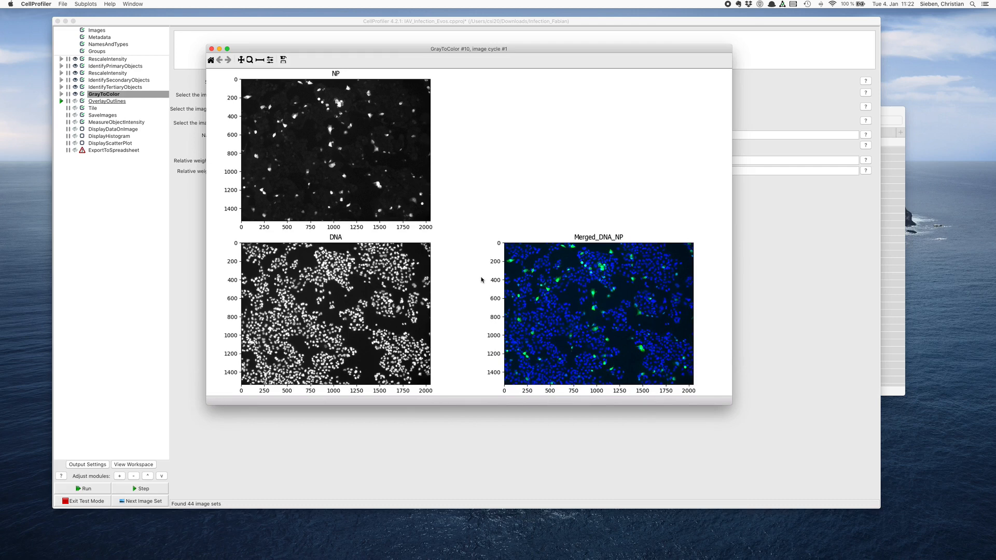
click(250, 60)
click(211, 48)
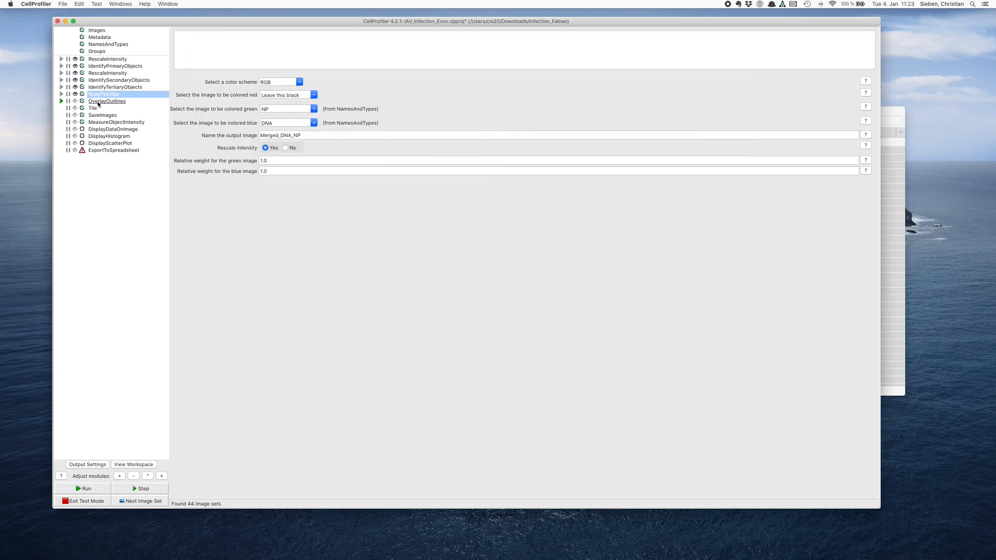
- Enable the result display for OverlayOutlines, run the module on Merged_DNA_NP and enlarge its result window
click(101, 101)
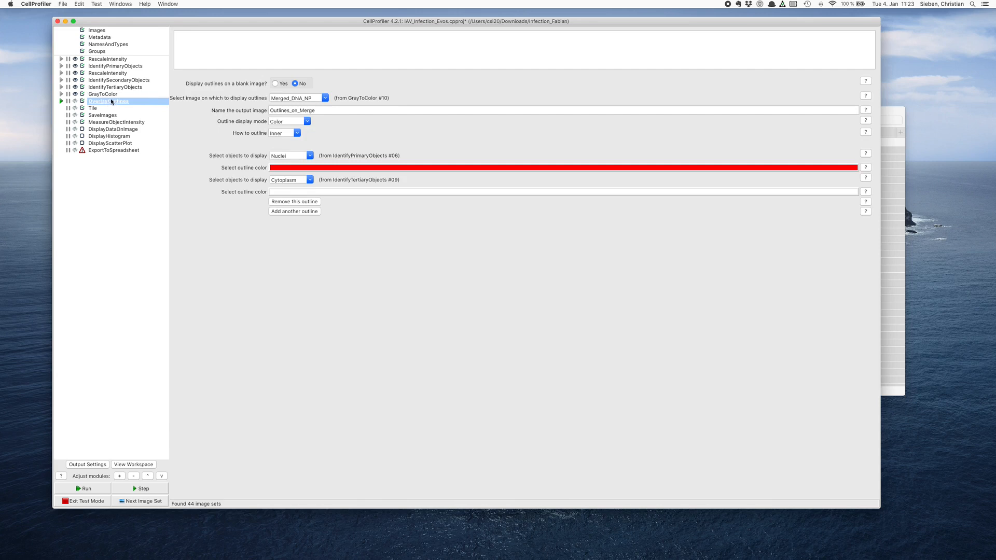
click(75, 101)
click(62, 102)
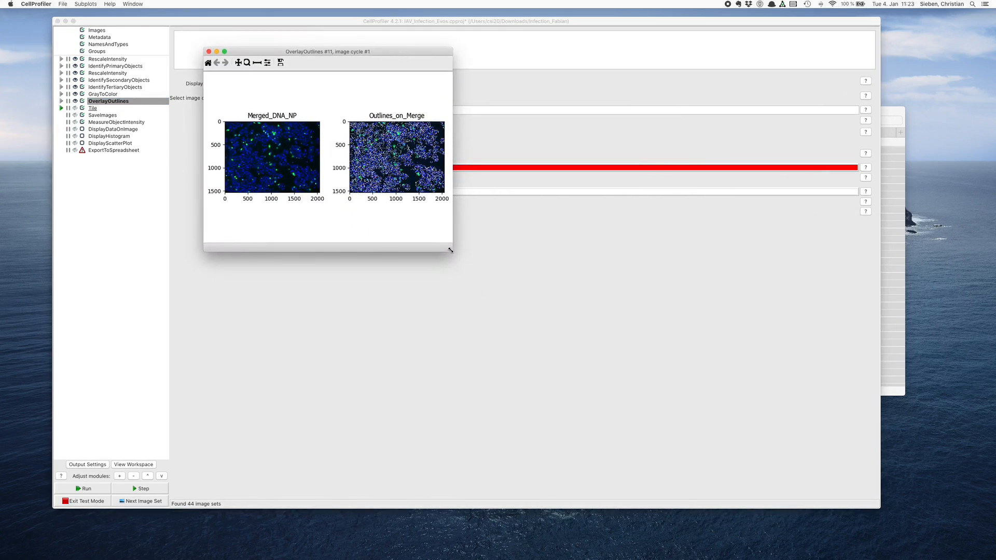
drag(450, 250, 700, 380)
drag(737, 398, 749, 404)
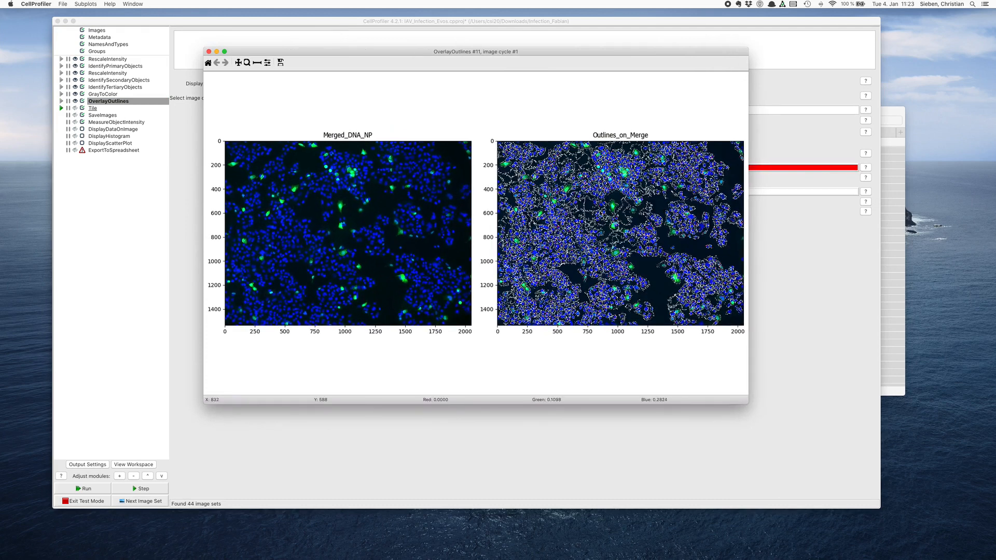
- Examine the nuclei and cytoplasm outlines around a bright infected cell up close, and close the result window
click(247, 64)
drag(322, 190, 366, 226)
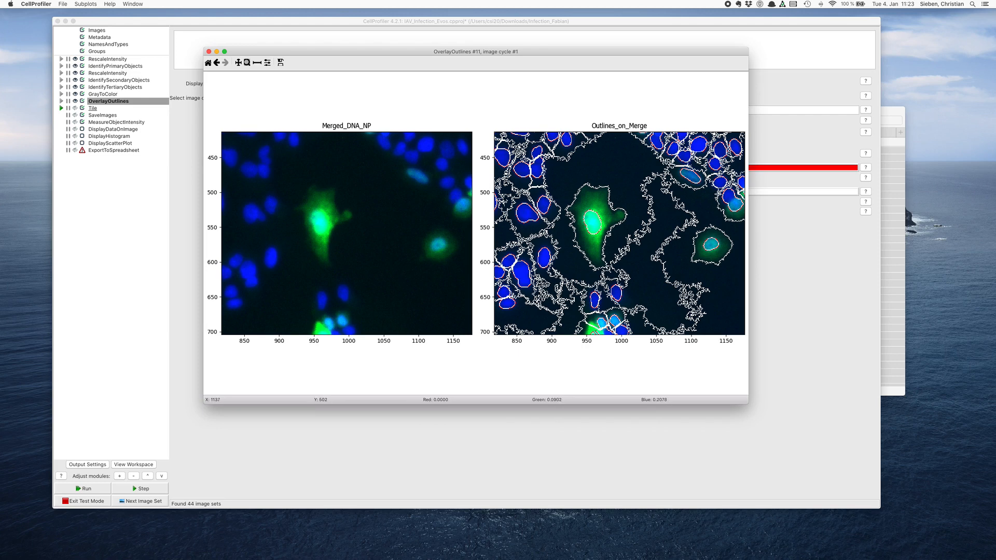
click(209, 63)
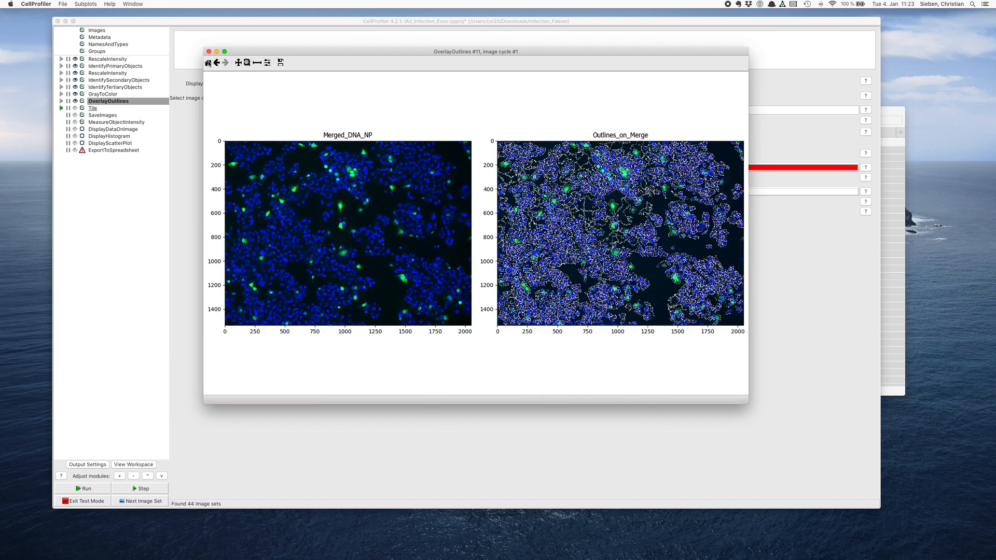
click(208, 52)
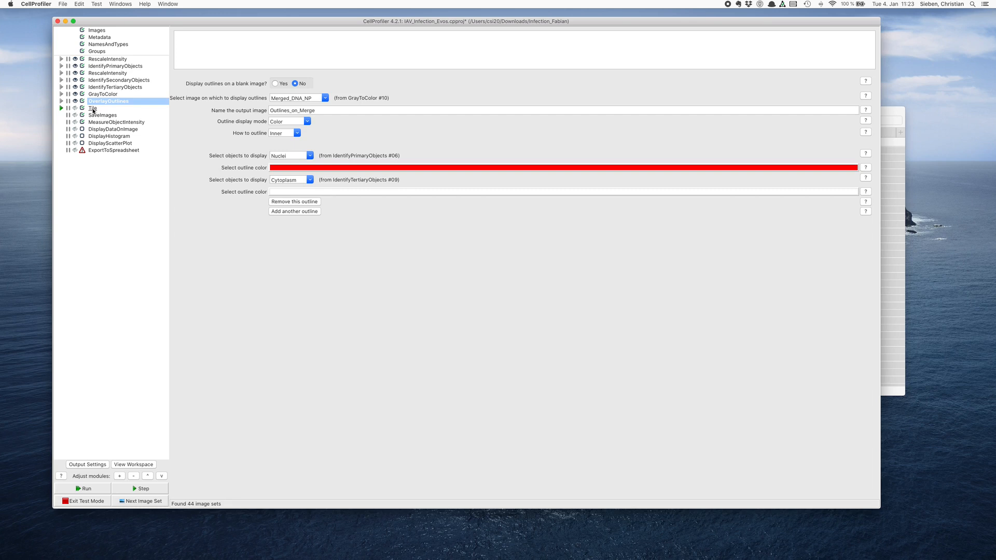
- Enable the result display for Tile, run the module to place Merged_DNA_NP beside Outlines_on_Merge, and close the result
click(75, 108)
click(96, 109)
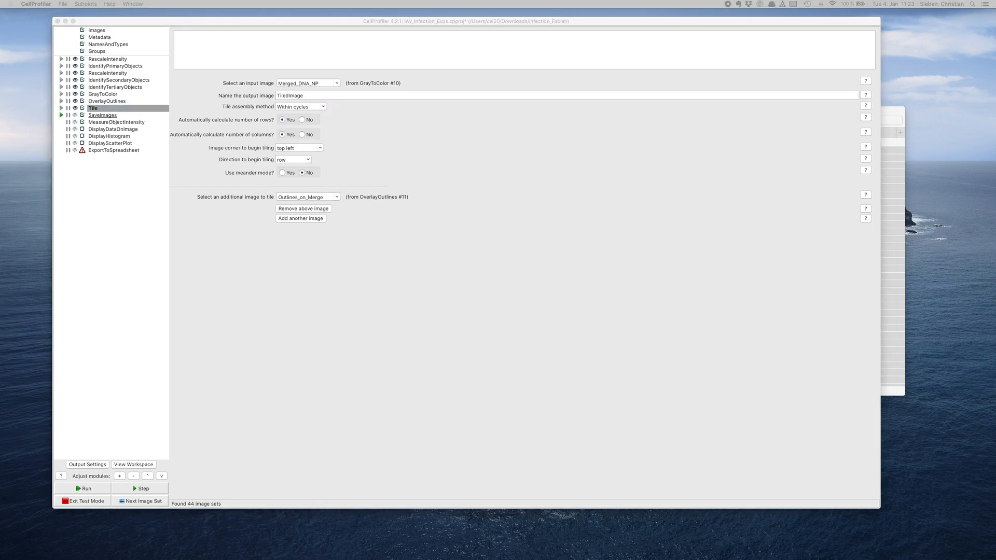
drag(204, 149, 207, 116)
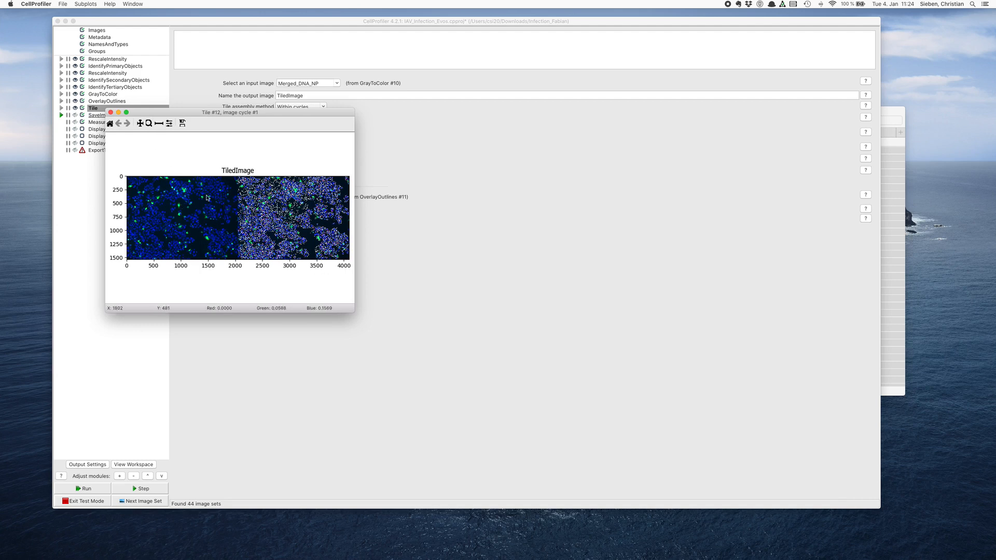
click(110, 112)
- Review the SaveImages settings for TiledImage, including the options for which cycle to save
click(102, 115)
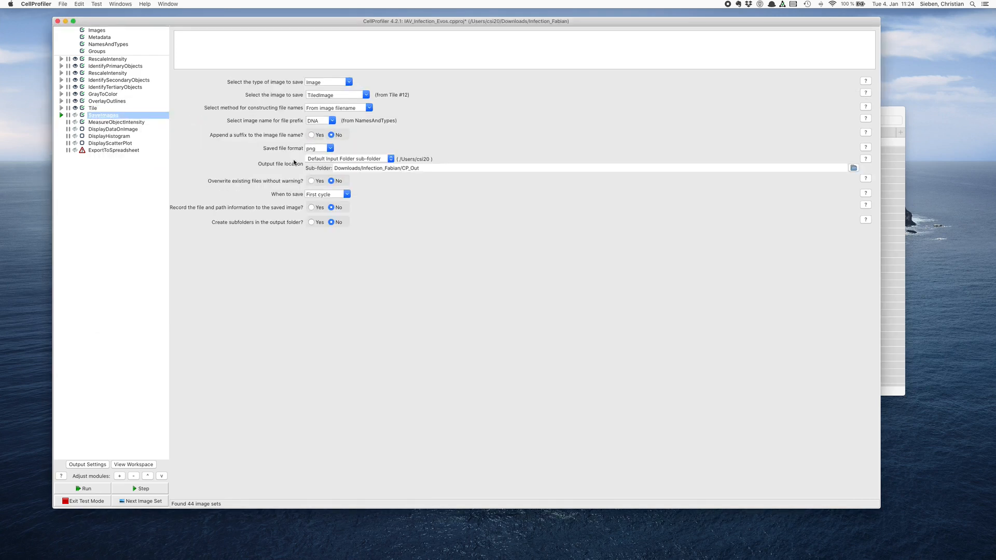
click(346, 196)
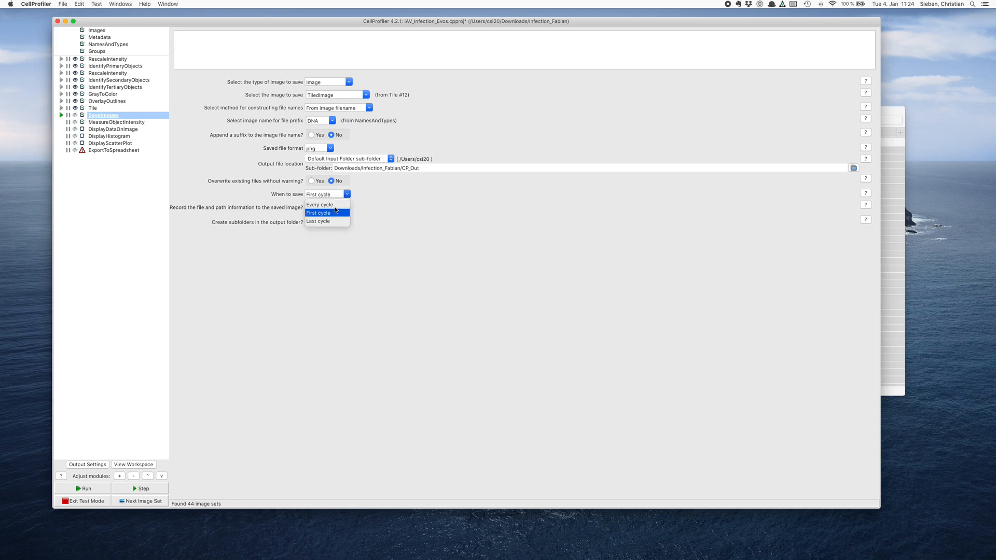
click(423, 215)
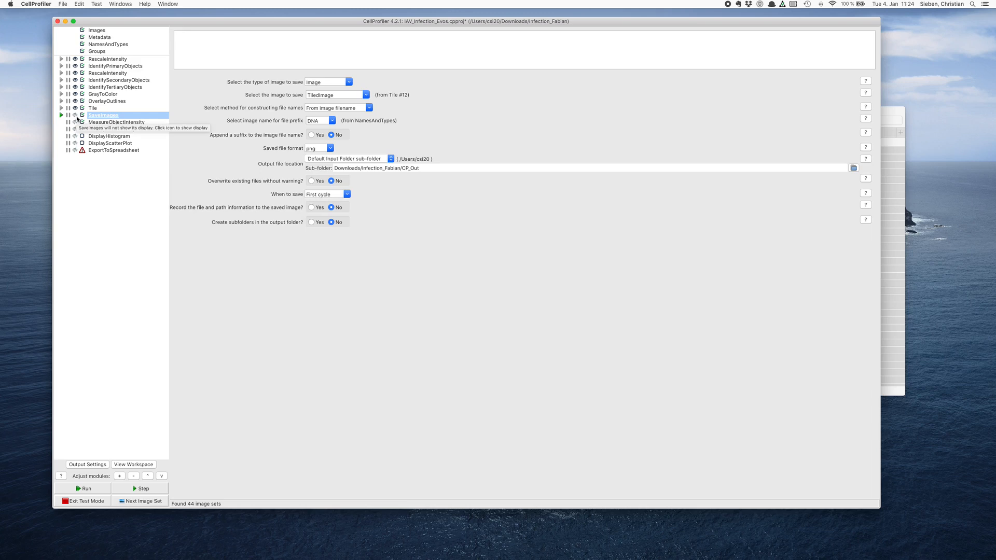
- Enable the result displays for MeasureObjectIntensity, DisplayDataOnImage, DisplayHistogram and DisplayScatterPlot
click(117, 121)
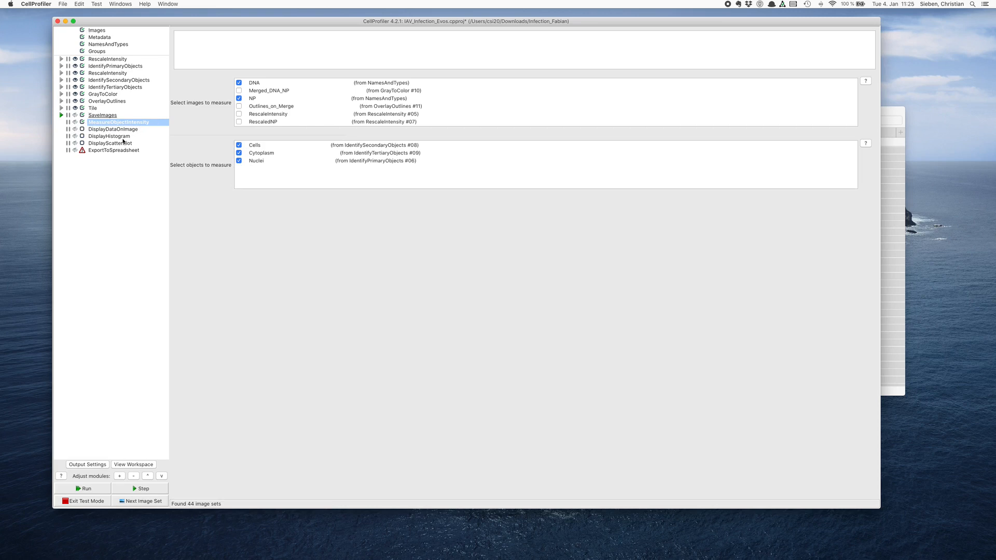
click(76, 123)
click(75, 129)
click(75, 136)
click(76, 143)
- Step through the SaveImages module without overwriting the existing PNG file
click(137, 489)
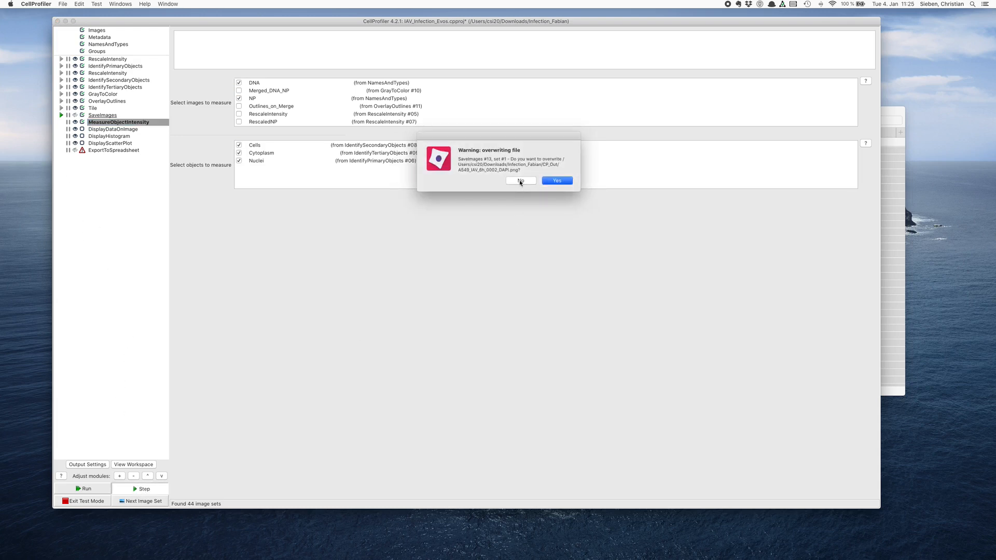
click(521, 181)
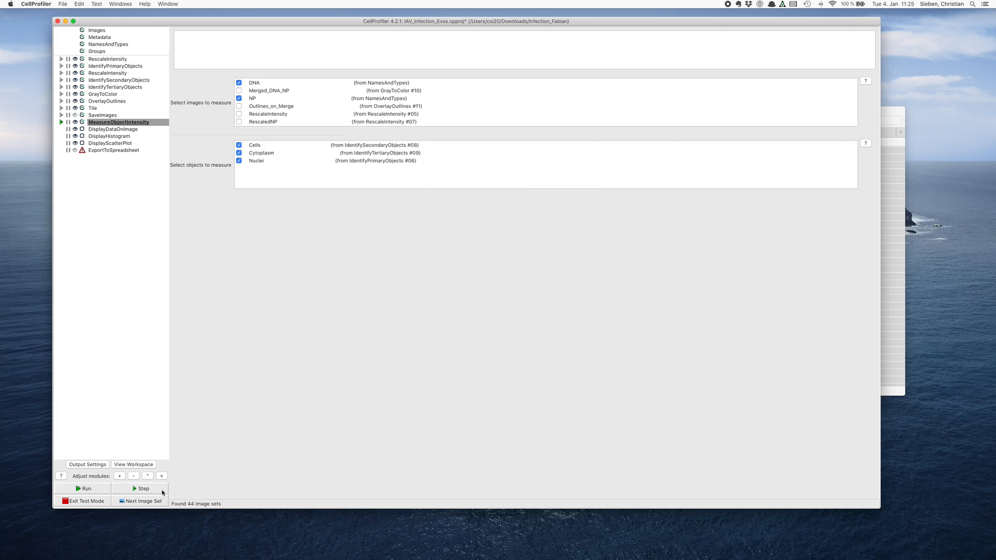
- Run MeasureObjectIntensity, look through its per-image table of intensity features, and close the result window
click(148, 490)
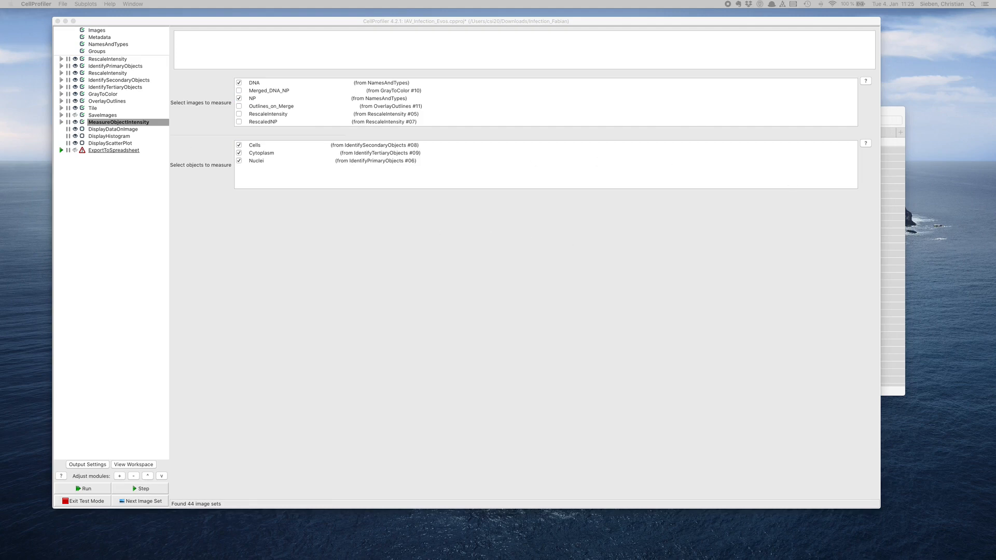
drag(689, 166, 338, 86)
scroll(429, 208, down, 10)
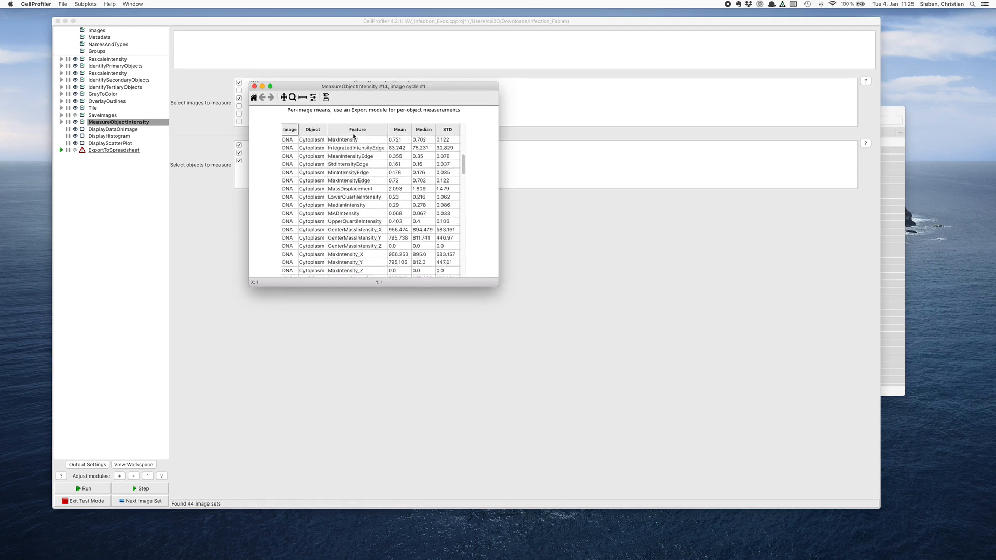
click(254, 86)
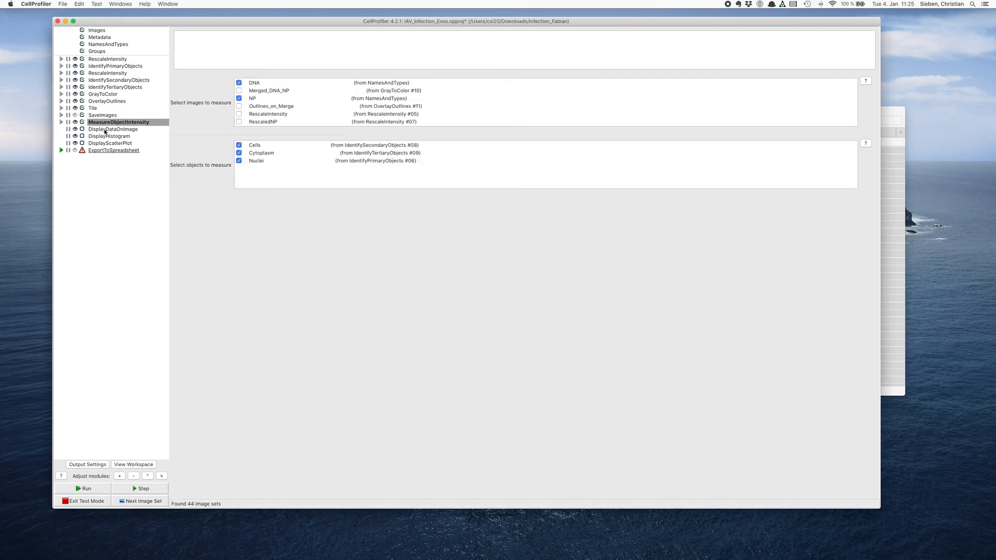
- Activate the DisplayDataOnImage, DisplayHistogram and DisplayScatterPlot modules in the pipeline
click(82, 129)
click(82, 136)
click(82, 143)
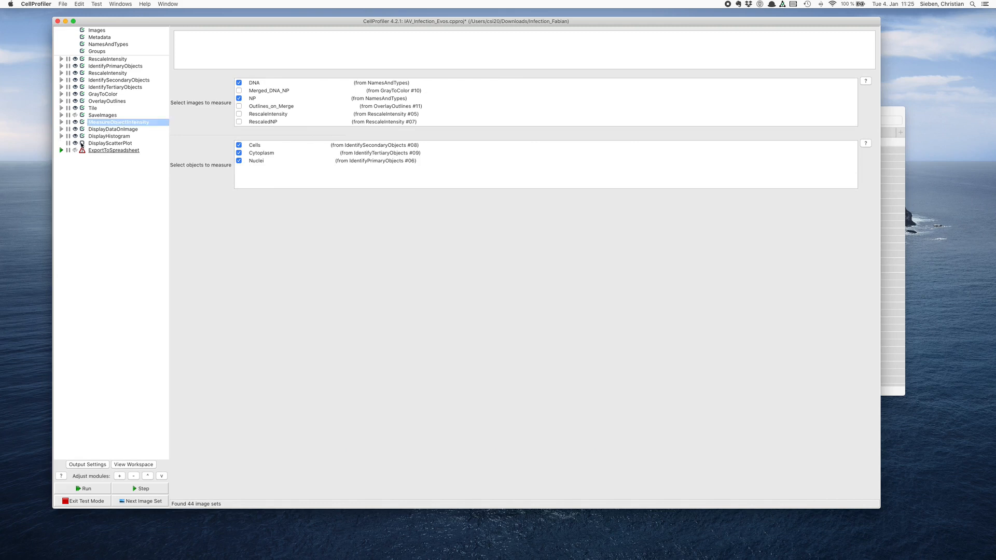
- Run DisplayDataOnImage and DisplayHistogram on the test image, viewing each module's settings and plot and closing the result windows
click(94, 130)
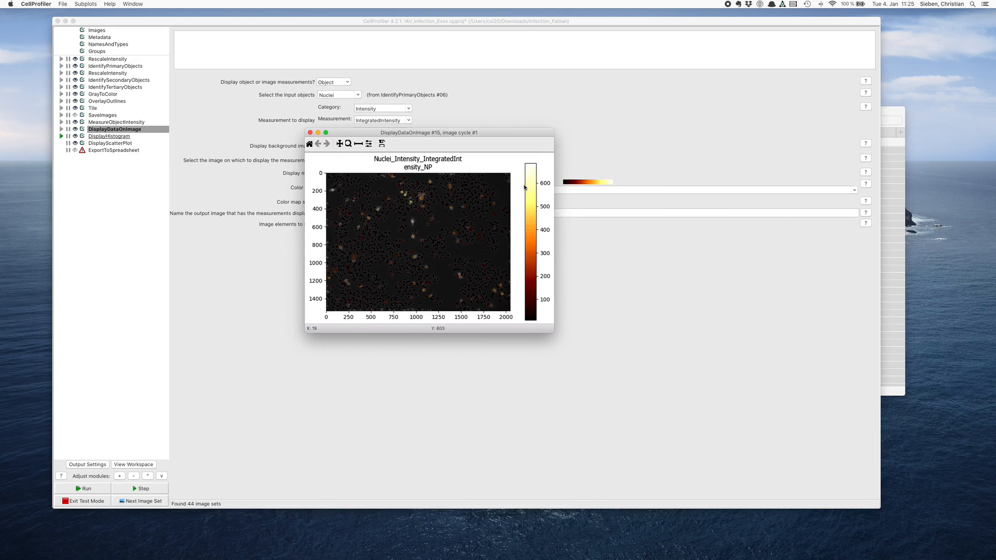
click(310, 132)
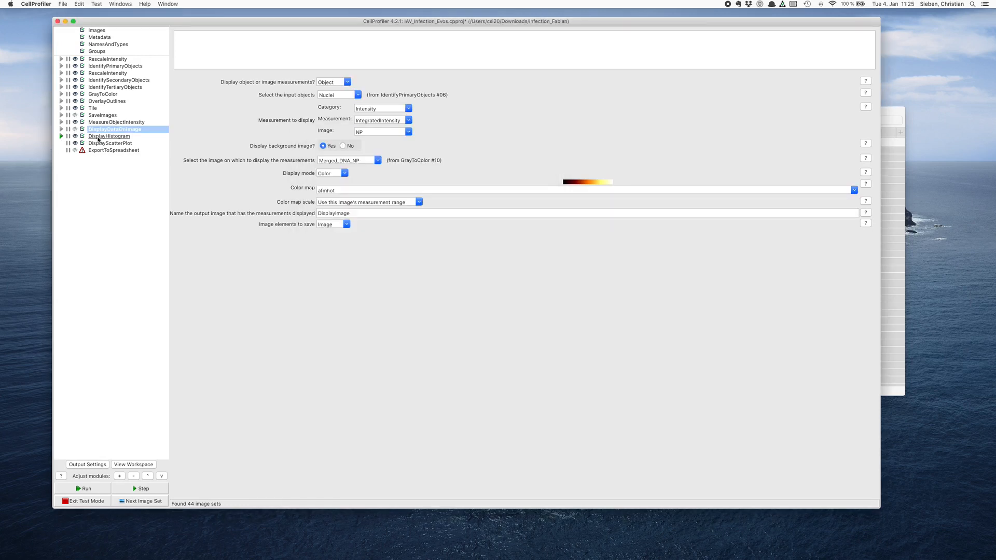
click(96, 136)
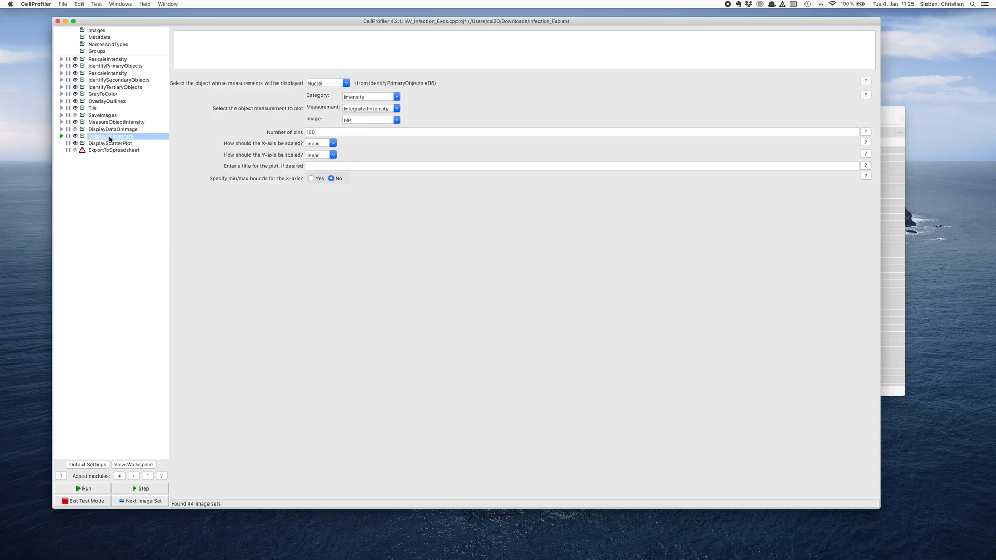
click(60, 137)
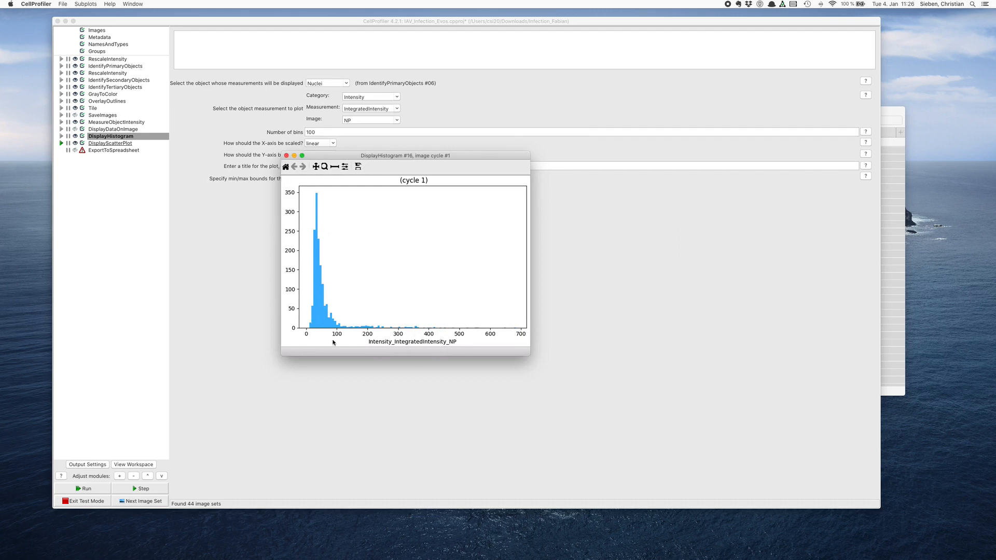
click(286, 156)
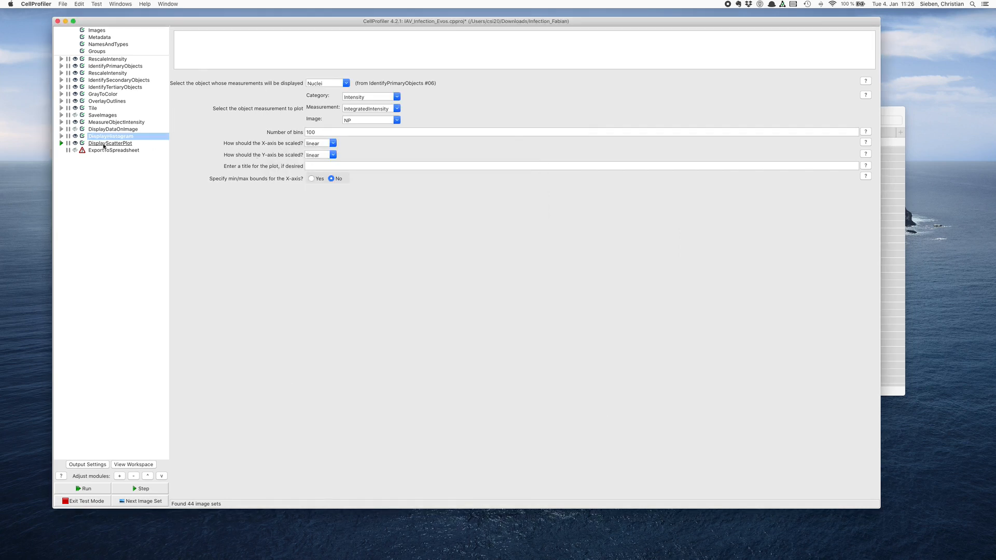
- Run DisplayScatterPlot, examine the plot of NP against DNA integrated intensity, and close the result window
click(60, 144)
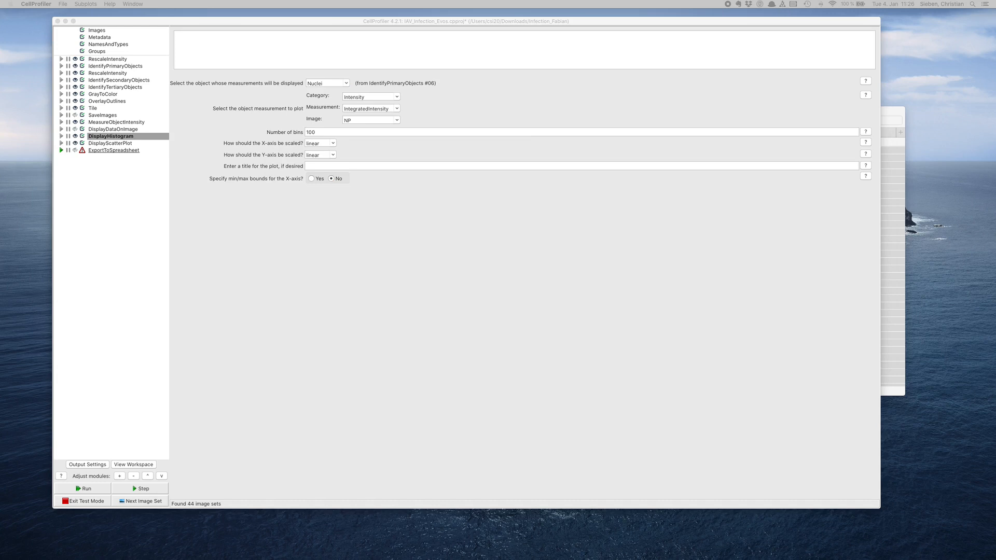
drag(716, 257, 444, 165)
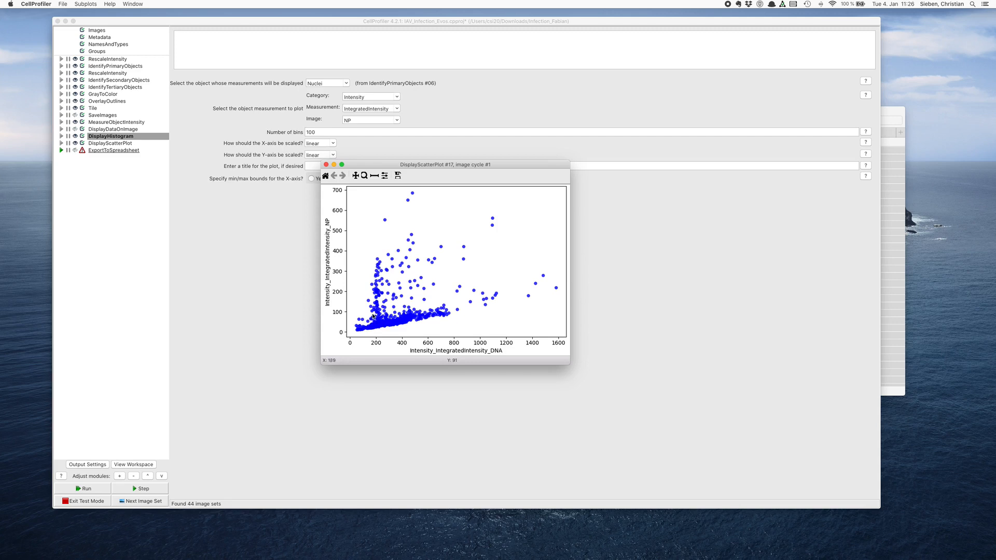
click(327, 177)
click(326, 165)
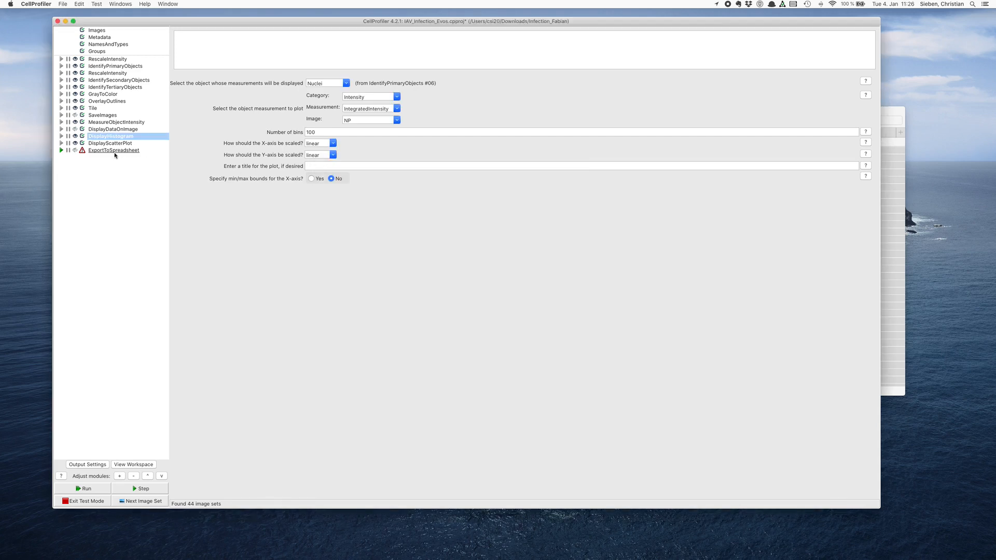
- Review the ExportToSpreadsheet settings and check which Cells intensity measurements are selected for export
click(94, 151)
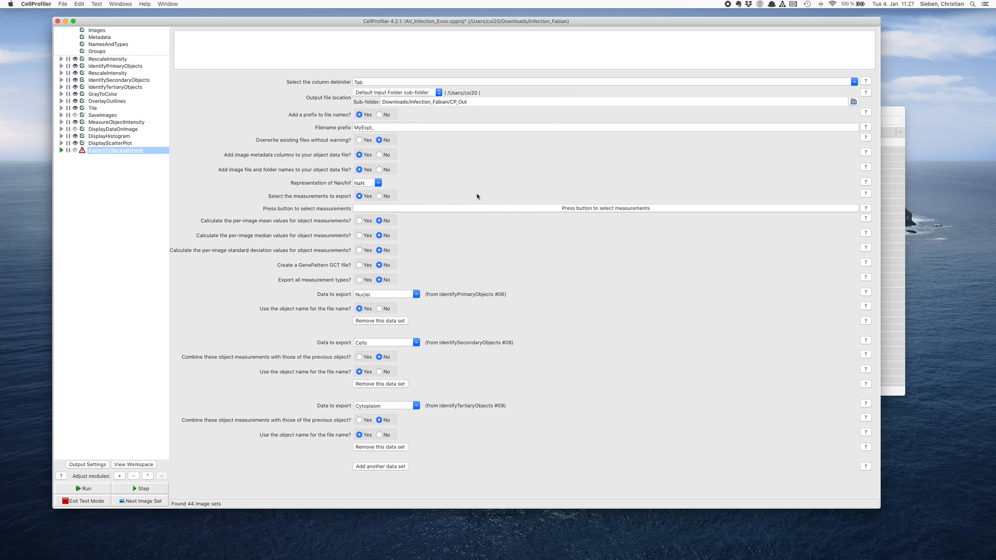
click(559, 209)
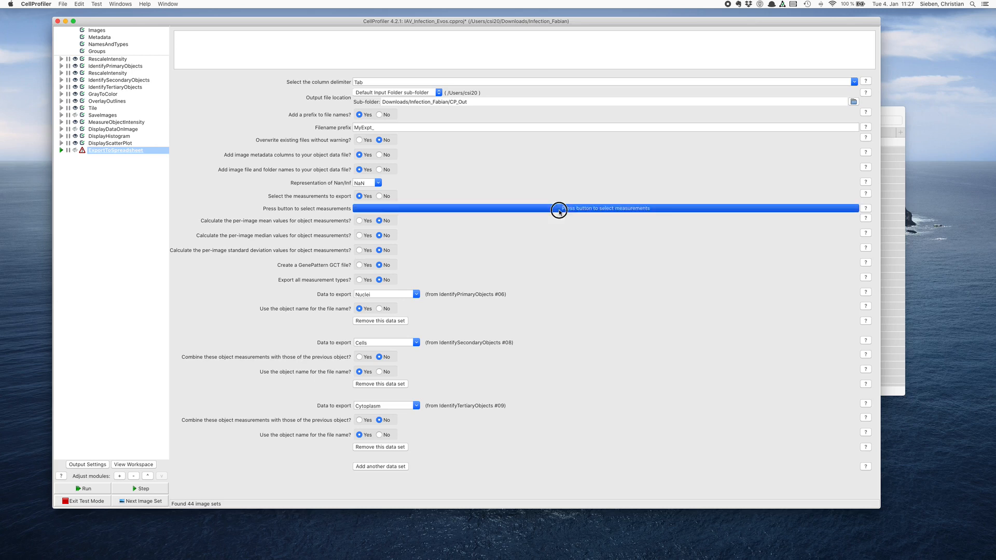
click(216, 119)
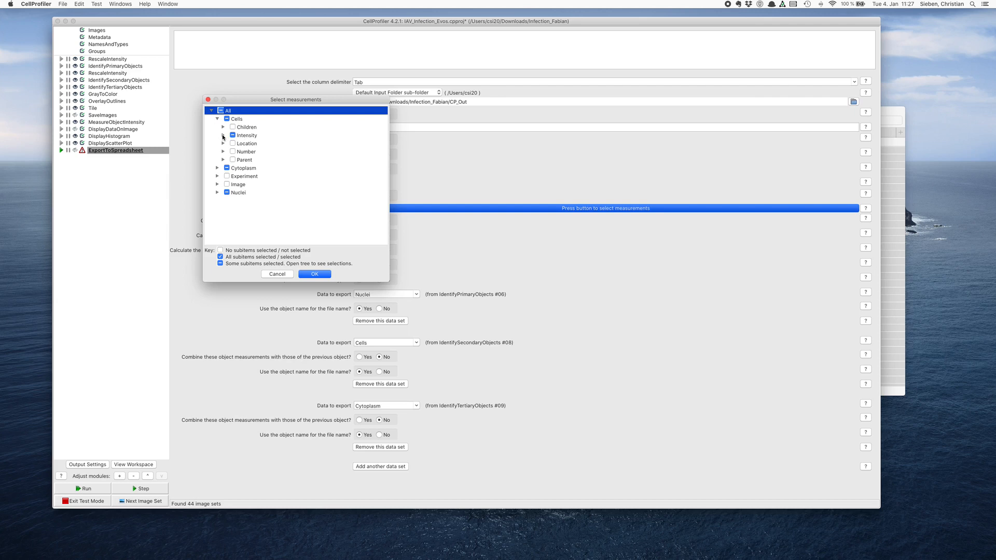
click(223, 137)
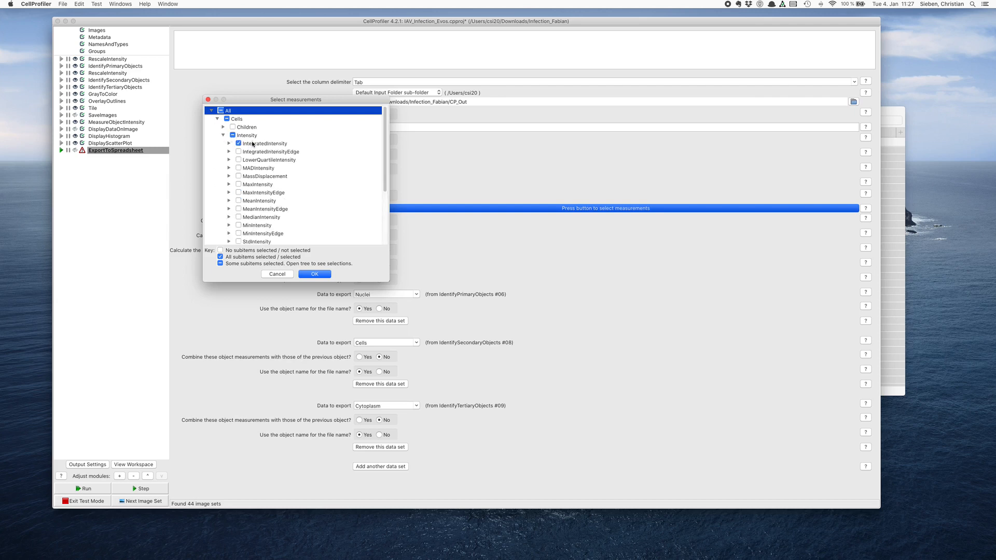
scroll(253, 145, down, 5)
scroll(236, 143, up, 5)
scroll(250, 179, down, 5)
scroll(256, 155, up, 5)
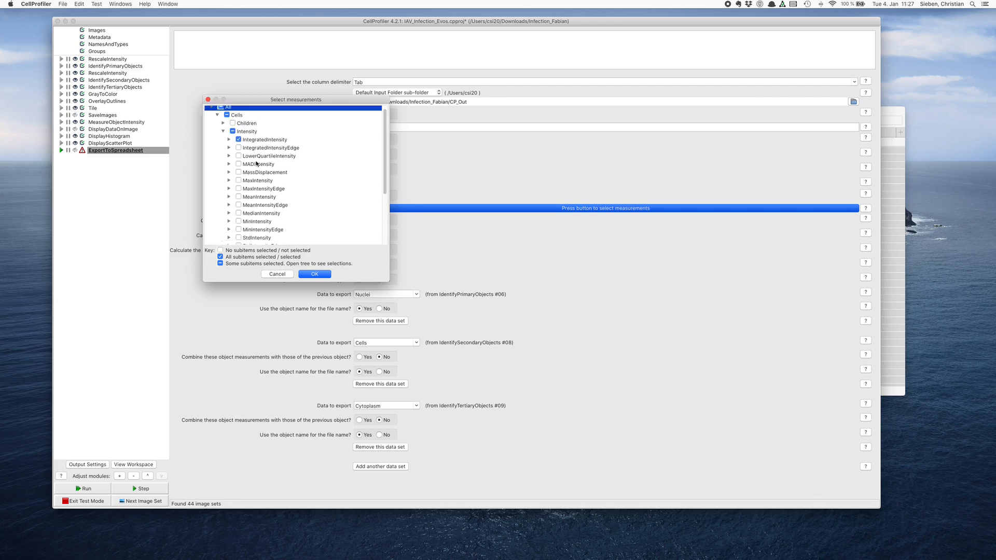
click(223, 135)
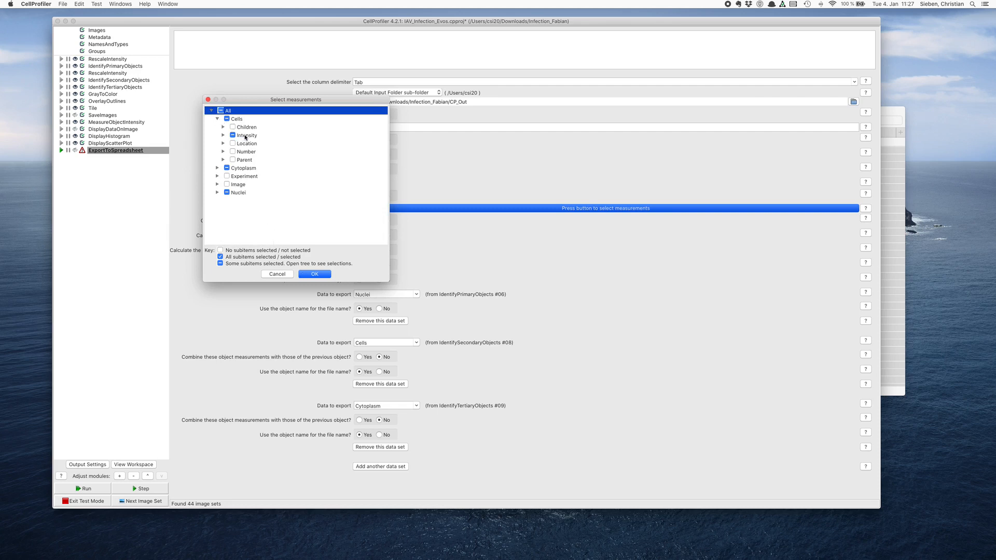
click(218, 120)
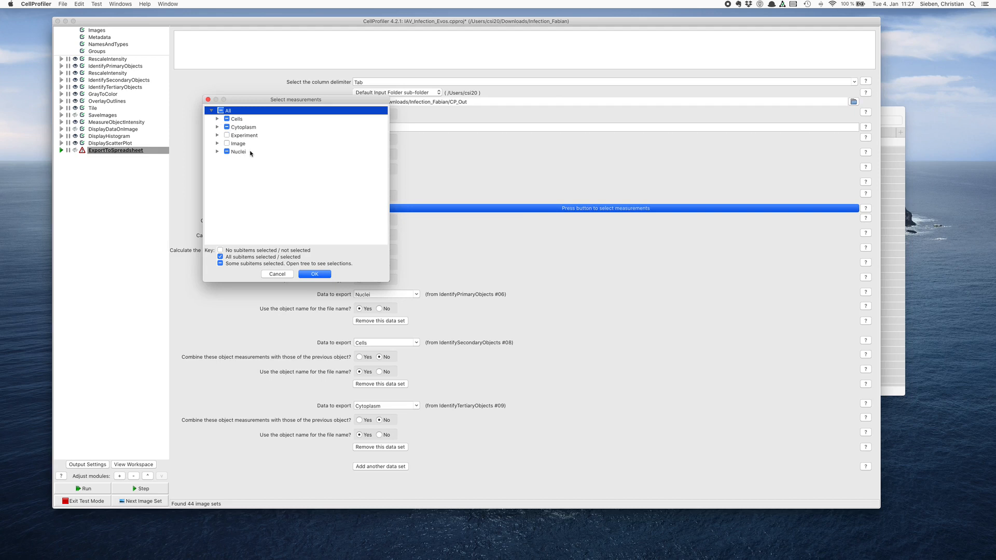
click(306, 273)
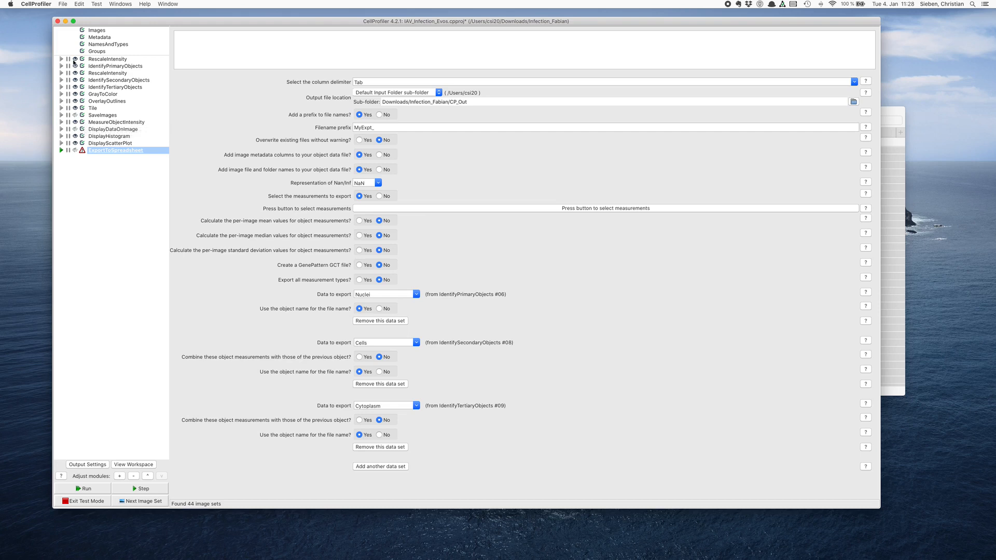
- Exit test mode and turn off the result displays of all pipeline modules
click(86, 502)
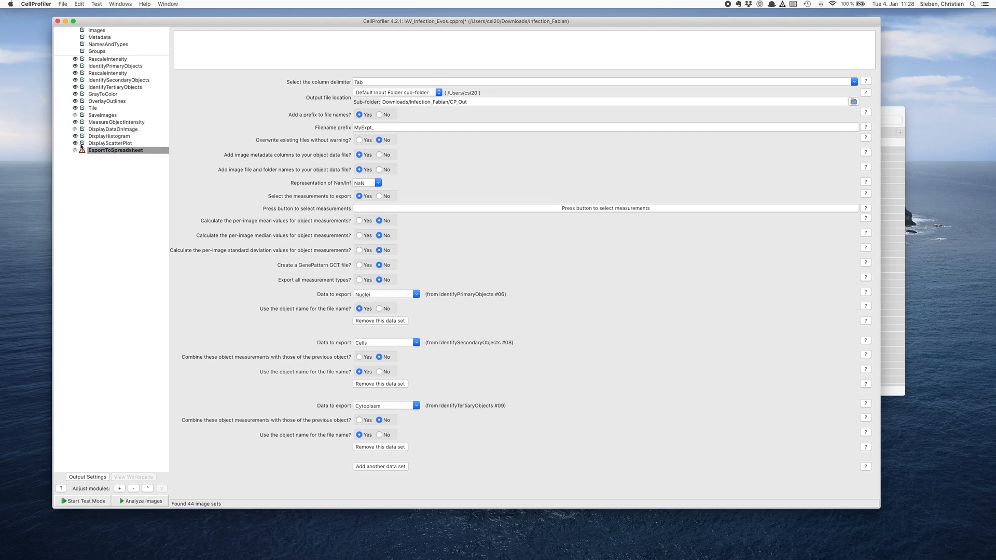
click(74, 59)
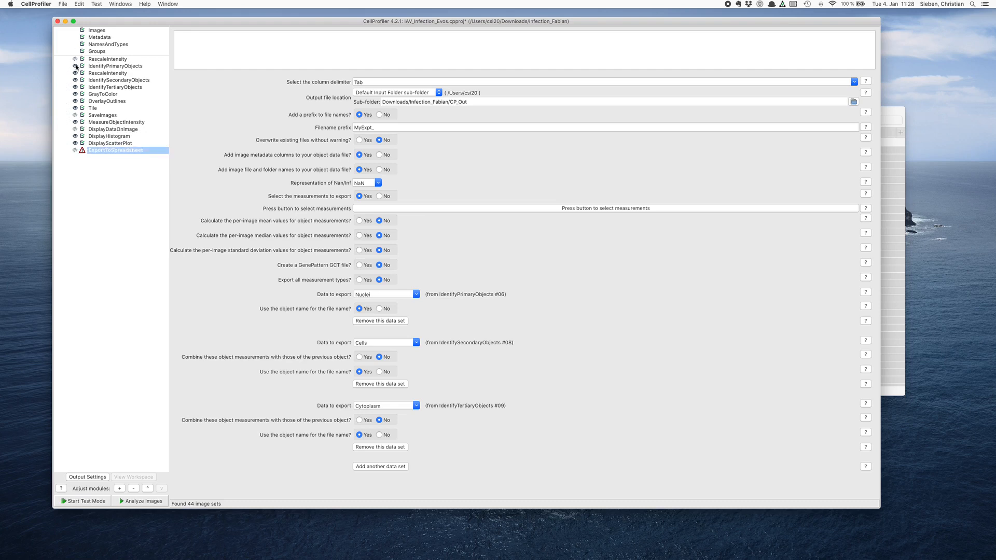
click(75, 66)
click(76, 72)
click(75, 80)
click(75, 86)
click(76, 95)
click(75, 101)
click(76, 122)
click(75, 130)
click(74, 136)
click(75, 143)
- Deactivate the DisplayScatterPlot, DisplayHistogram and DisplayDataOnImage modules
click(82, 143)
click(82, 136)
click(82, 129)
drag(162, 22, 140, 18)
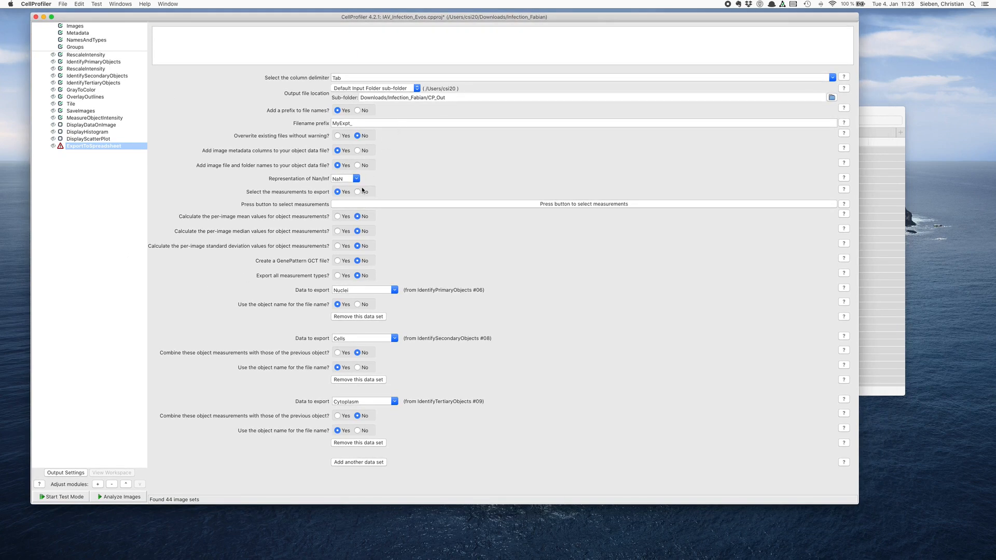
- Start the analysis of all image sets and allow the existing MyExpt_ Nuclei, Cells and Cytoplasm text files to be overwritten
click(130, 499)
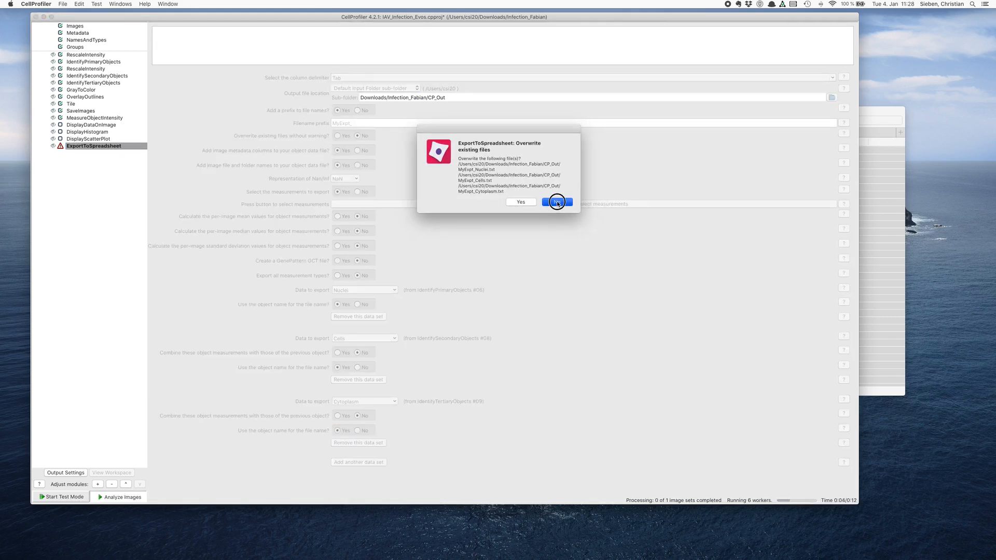
click(557, 202)
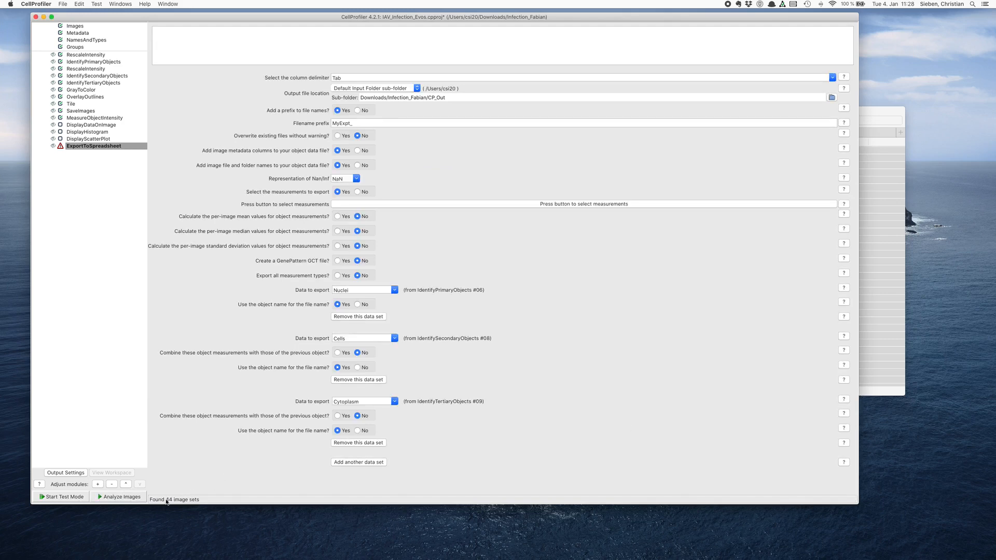
click(134, 498)
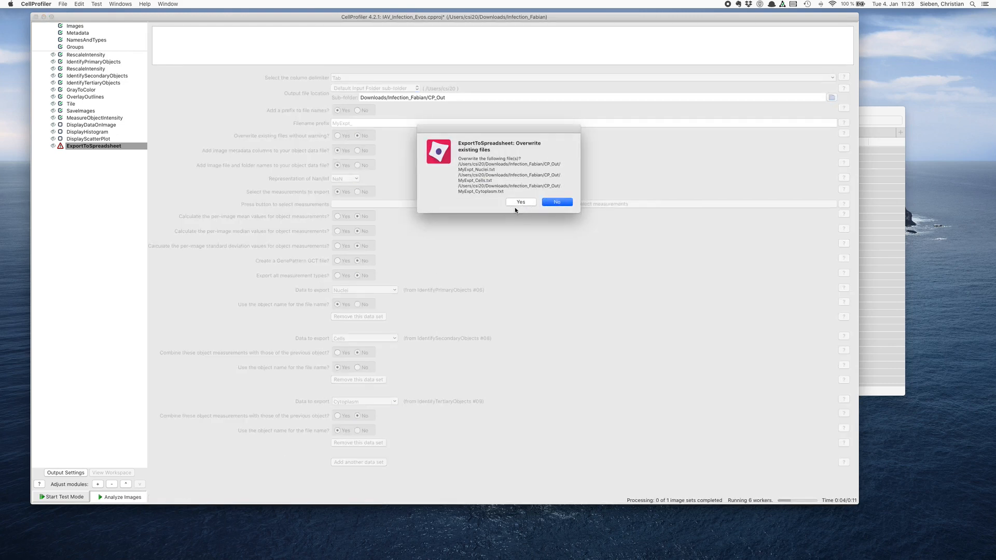
click(517, 203)
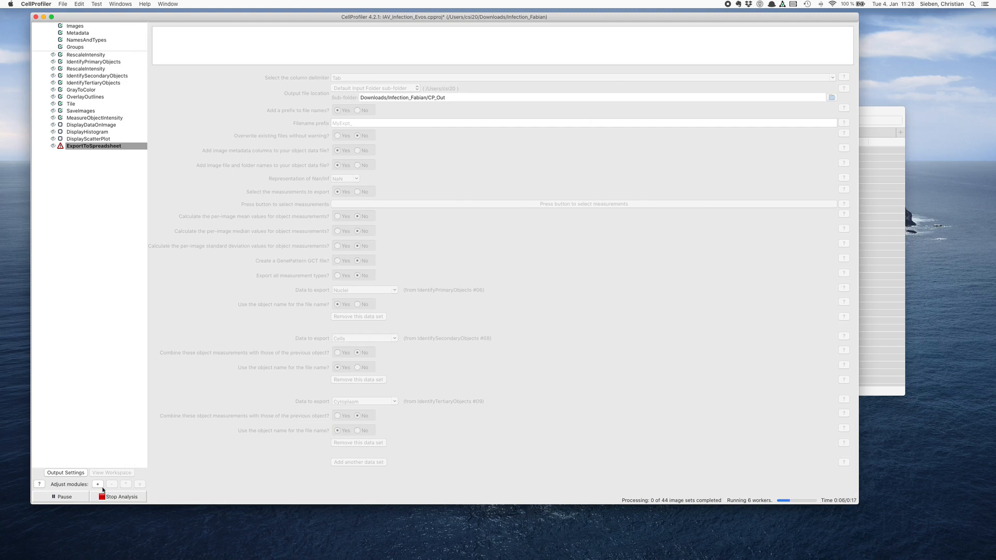